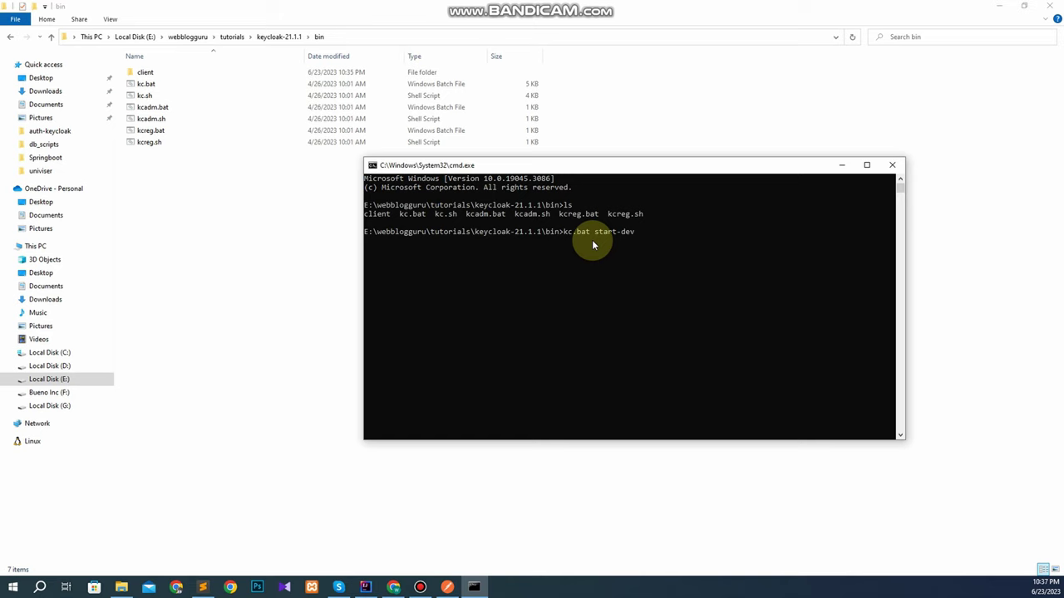
Launch Keycloak in dev mode with --http-port=8090, then switch back to the Chrome window.
type("--http-port=8090")
key("Return")
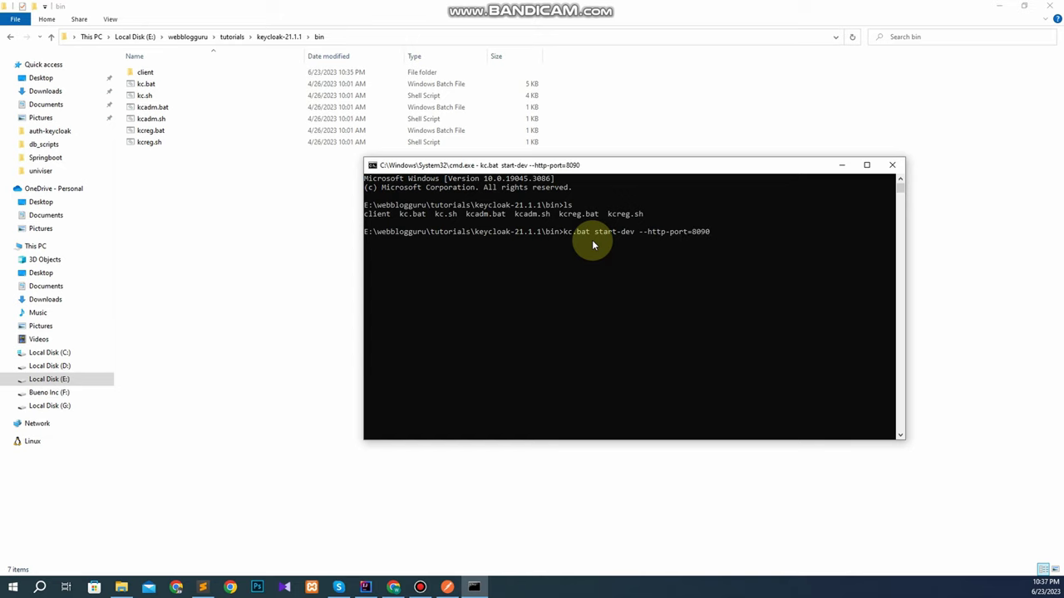
left_click_drag(612, 166, 558, 133)
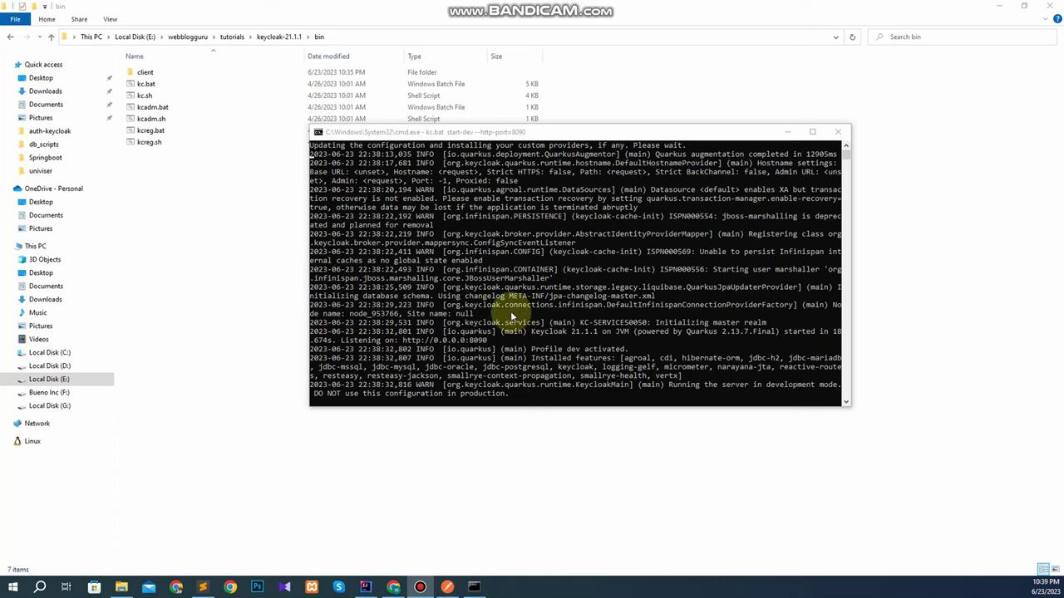
left_click(481, 345)
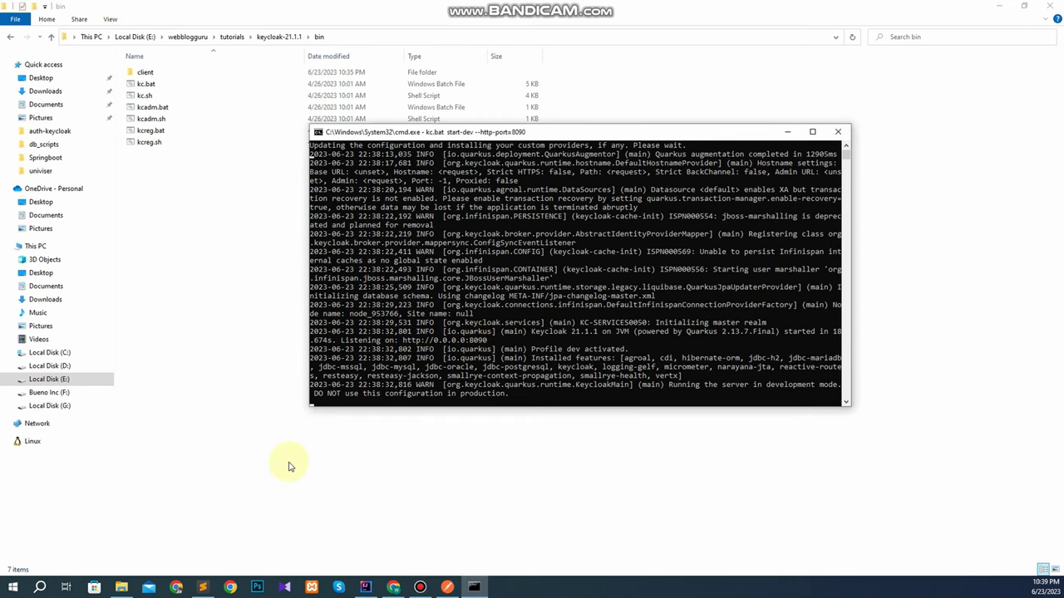
left_click(393, 587)
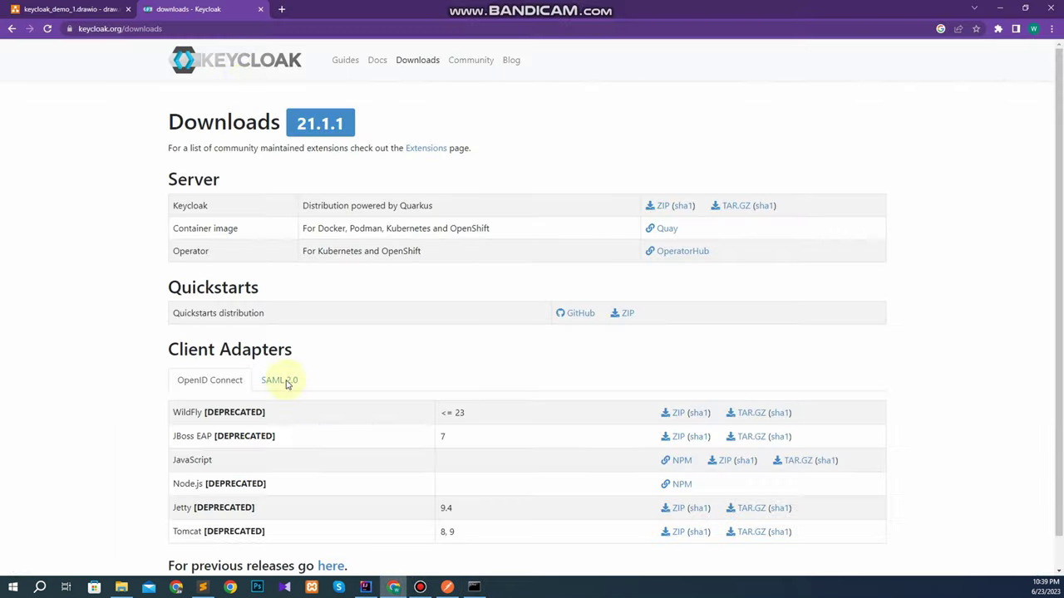
Load localhost:8090 in a new browser tab.
left_click(284, 9)
type("loca")
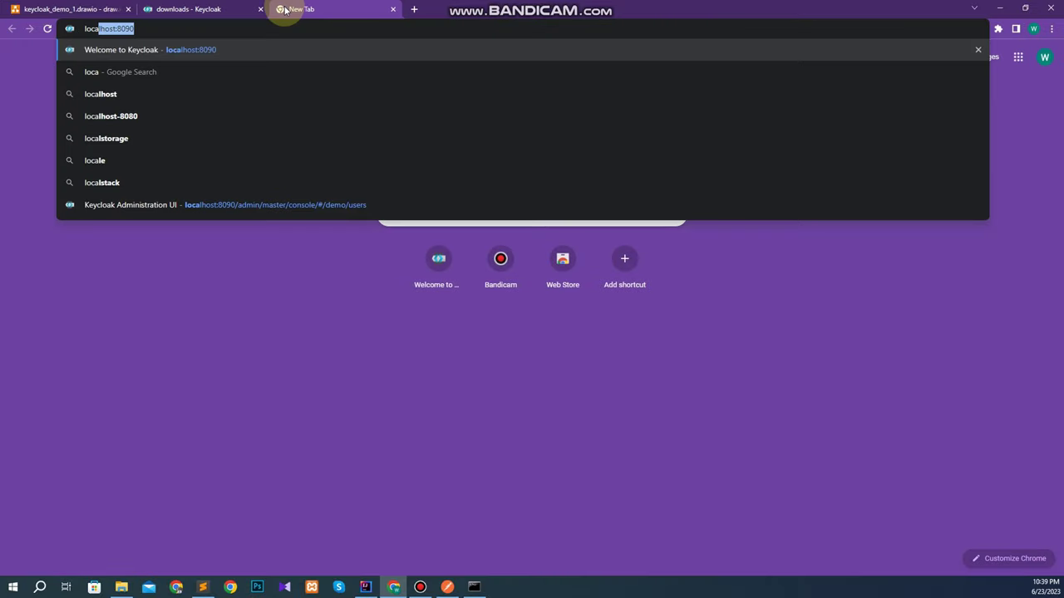
type("lhost:")
key("Return")
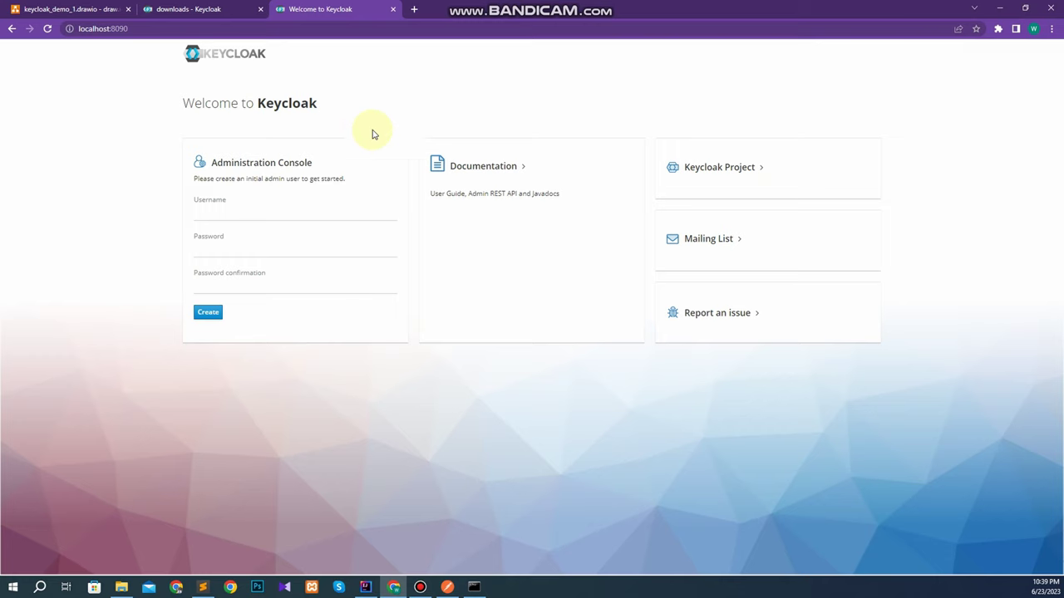
Create the initial admin user 'admin' with a password and go to the Administration Console.
left_click(220, 213)
type("adm")
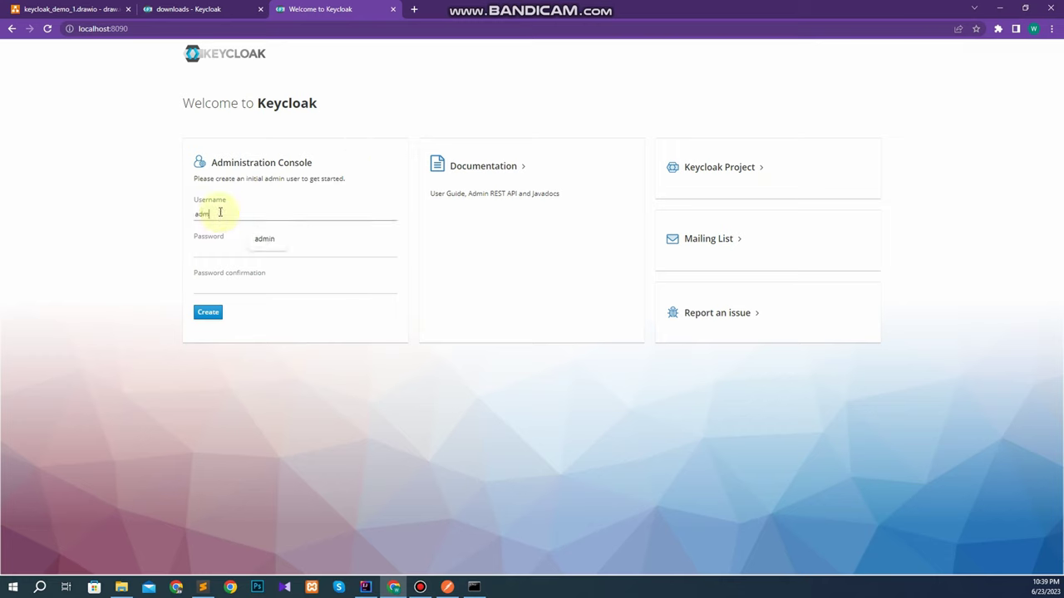
type("in")
key("Tab")
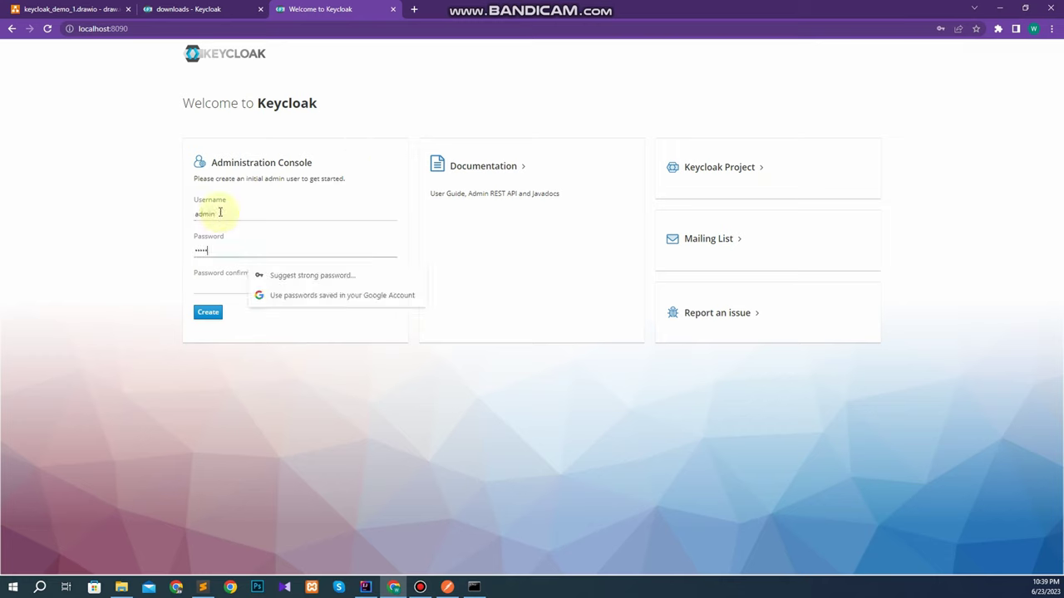
key("Tab")
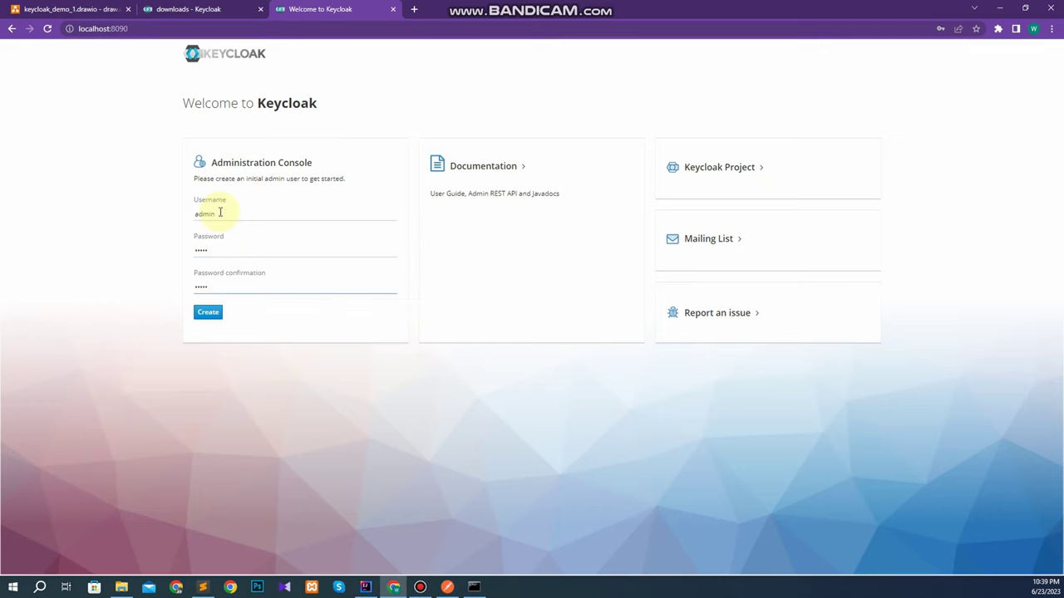
left_click(218, 313)
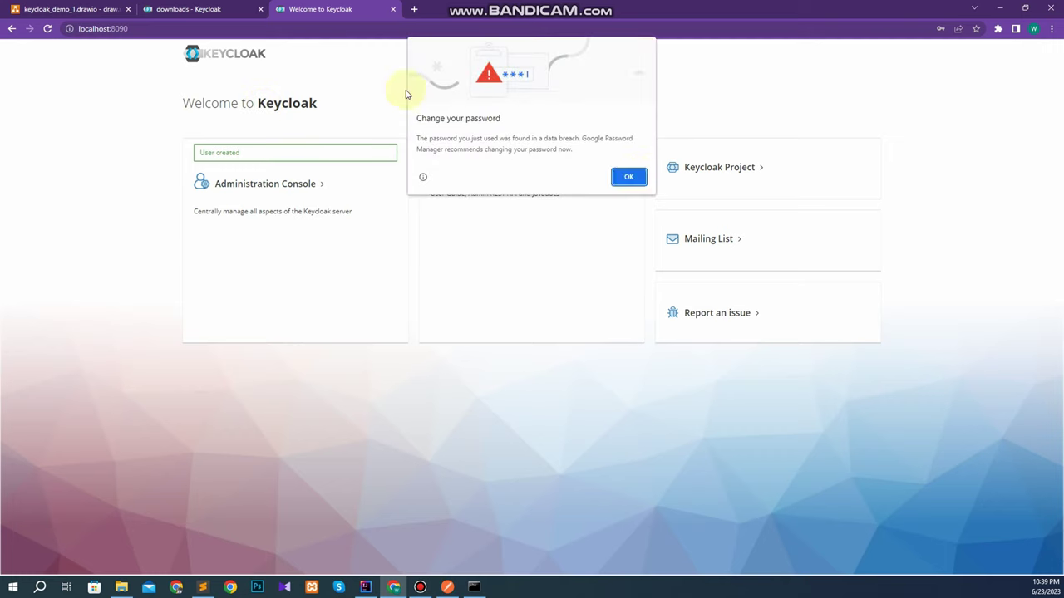
left_click(632, 177)
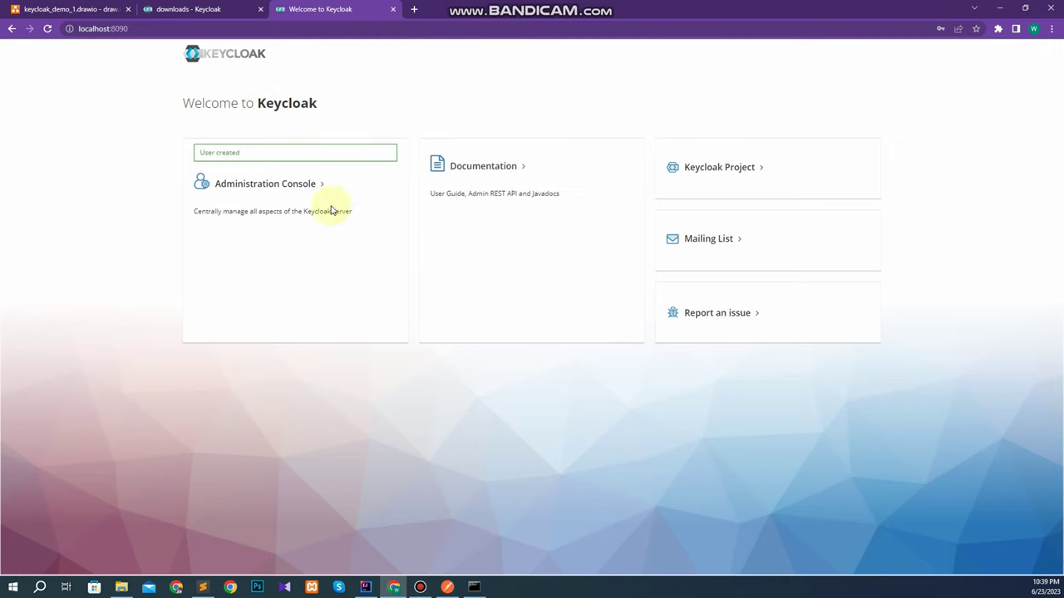
left_click(280, 184)
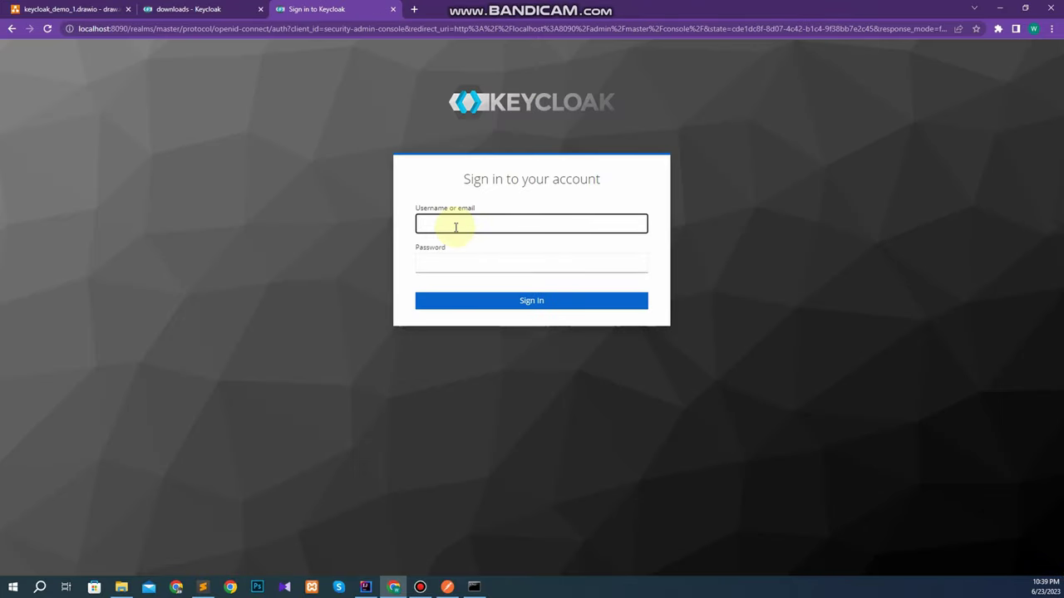
Sign in to the master realm as admin and open the realm dropdown.
key("Tab")
type("a")
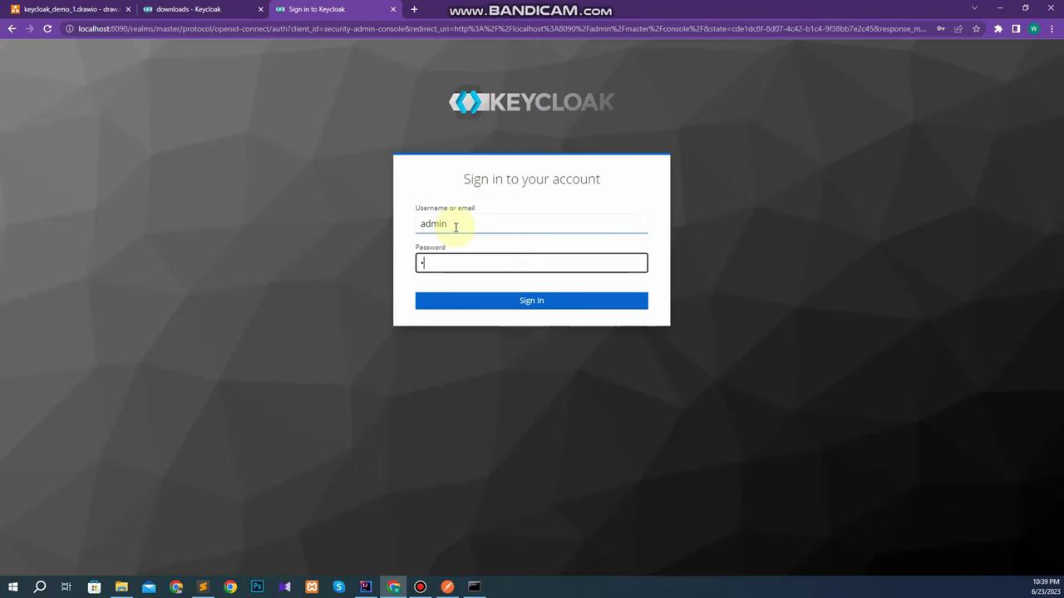
key("Return")
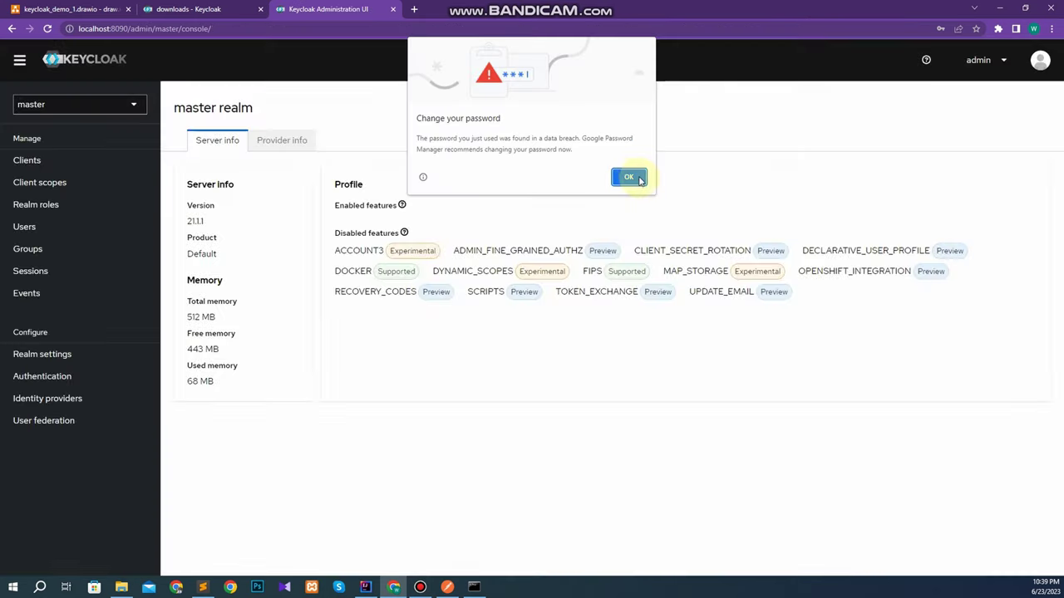
left_click(630, 176)
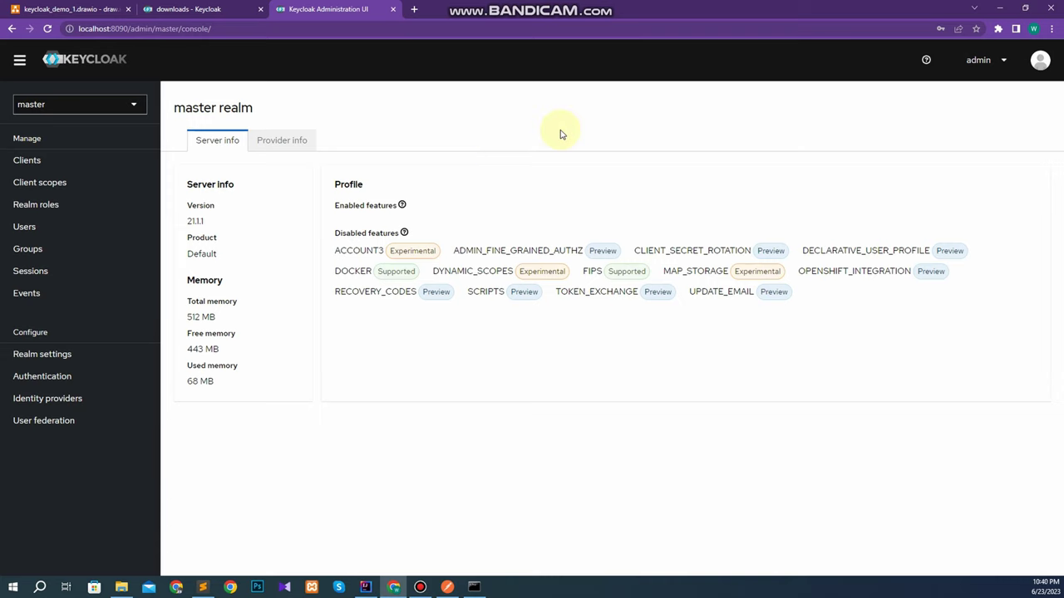
left_click(100, 108)
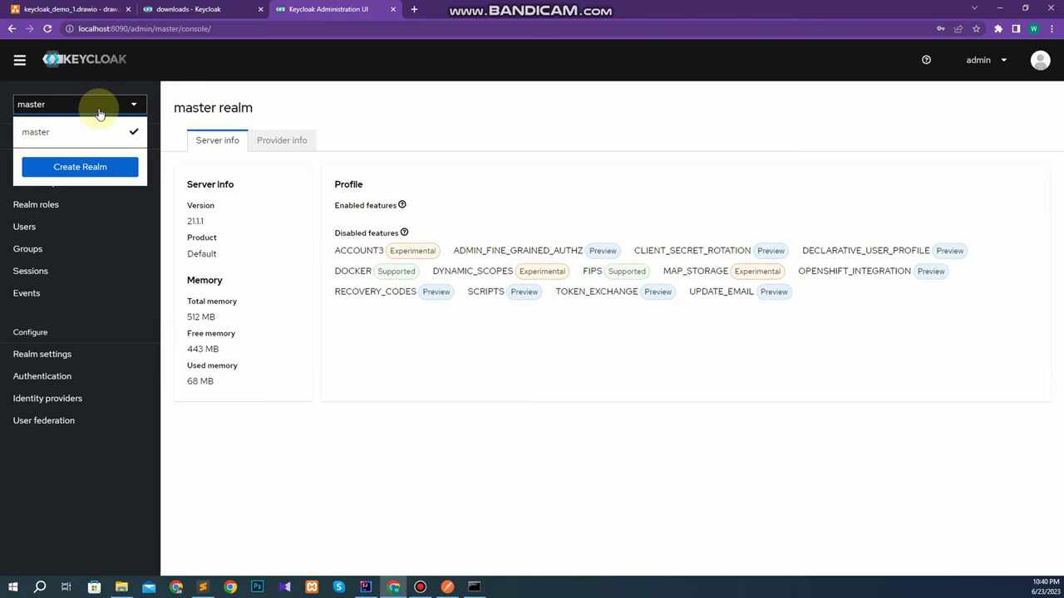
left_click(69, 106)
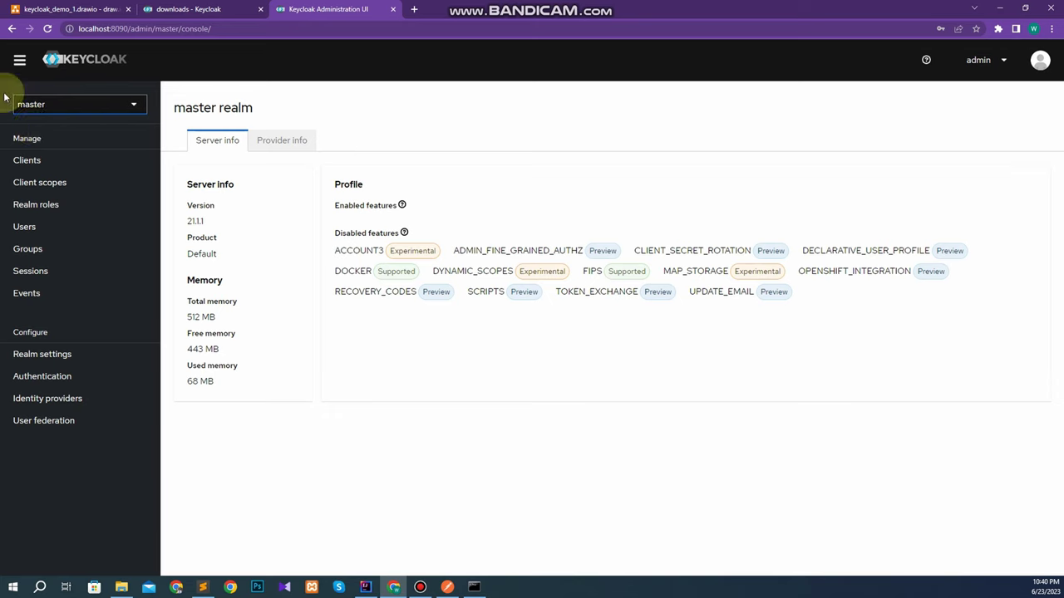
left_click(89, 110)
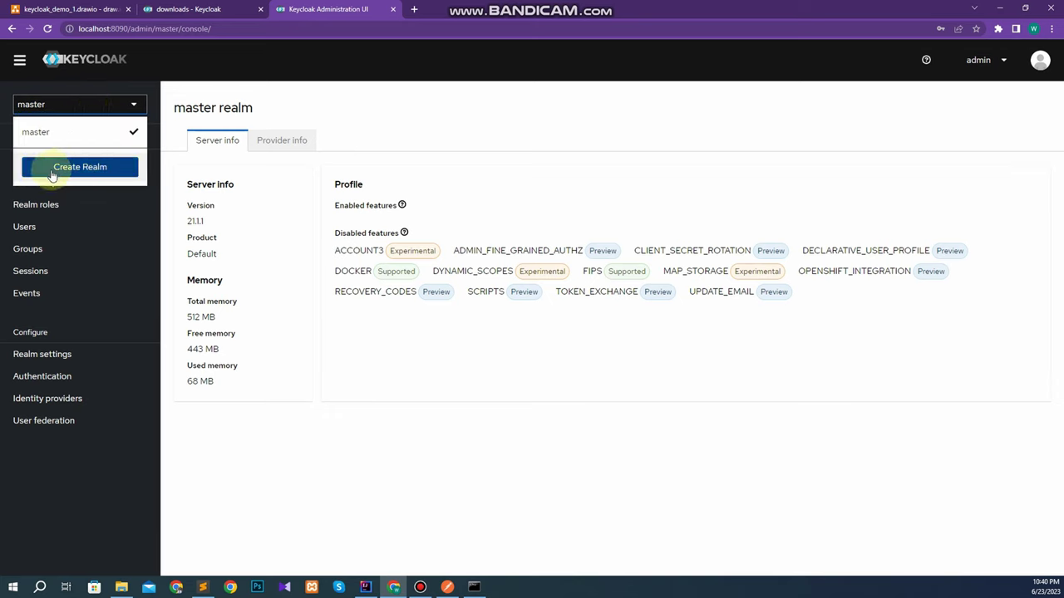
Create a new realm named 'demo'.
left_click(83, 169)
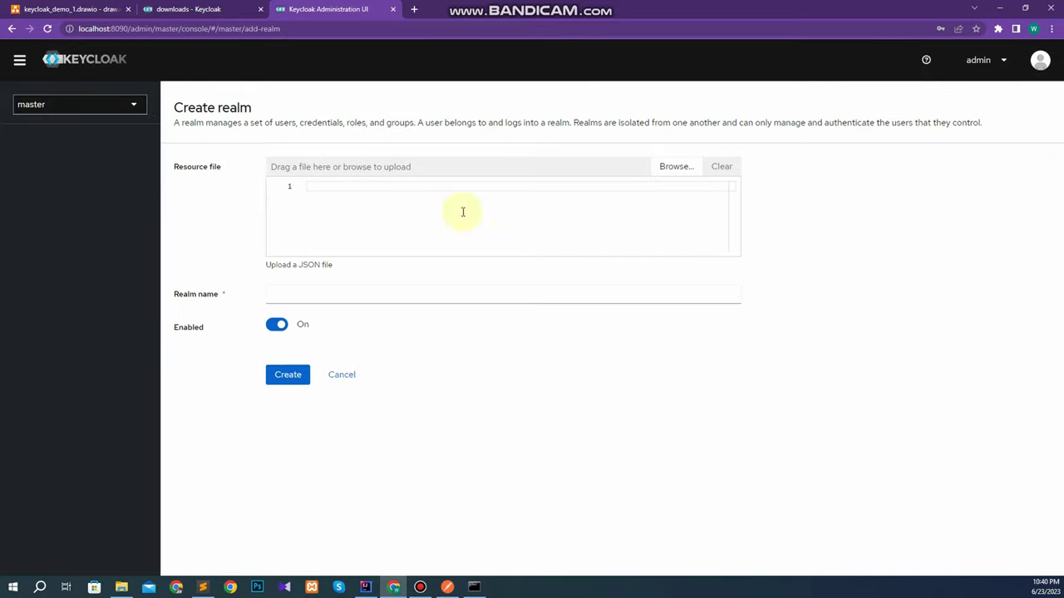
left_click(304, 295)
type("de")
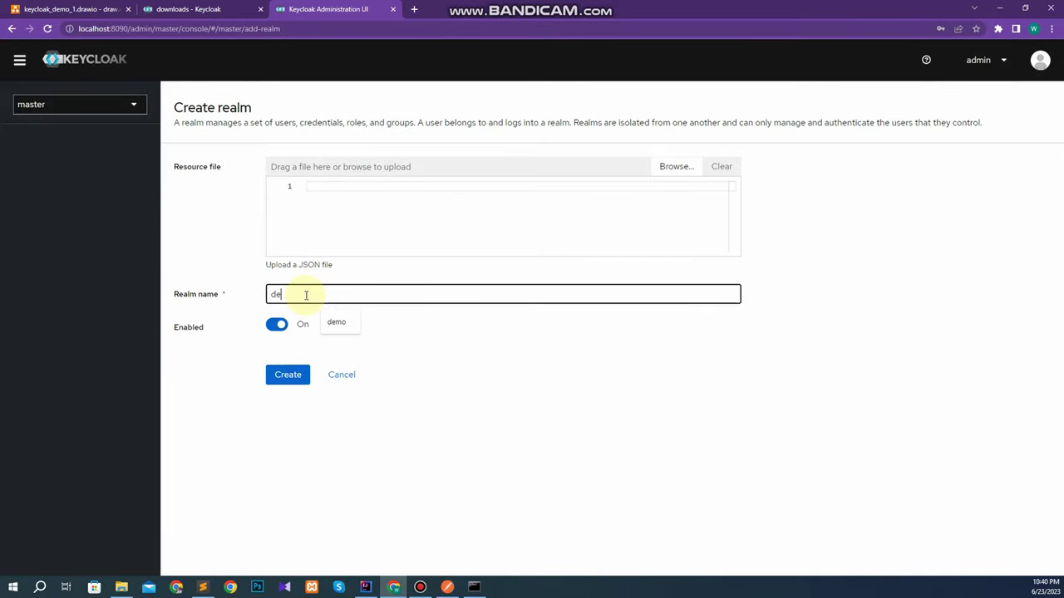
type("mo")
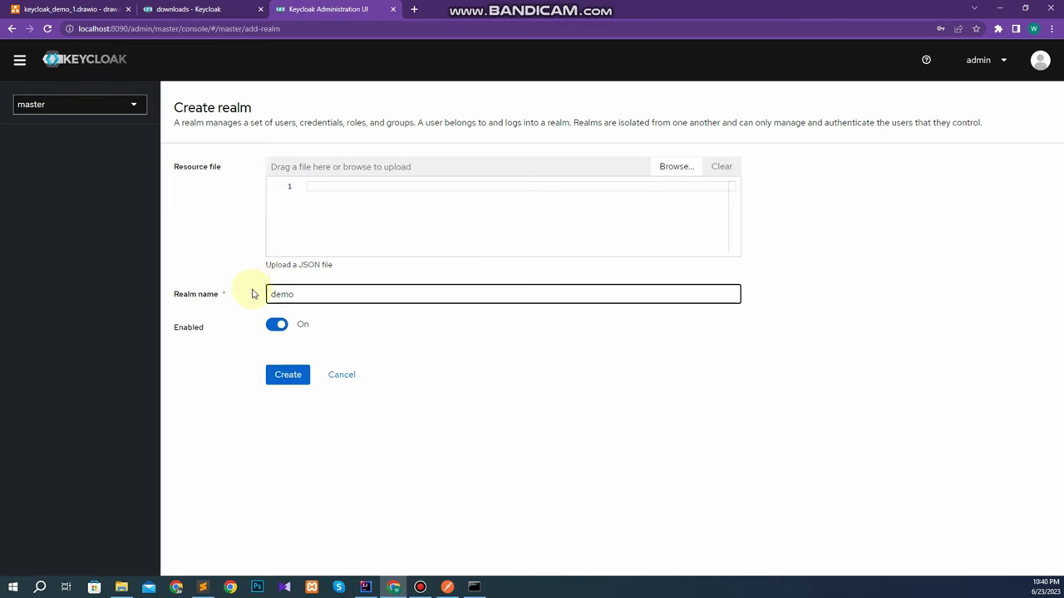
left_click(286, 376)
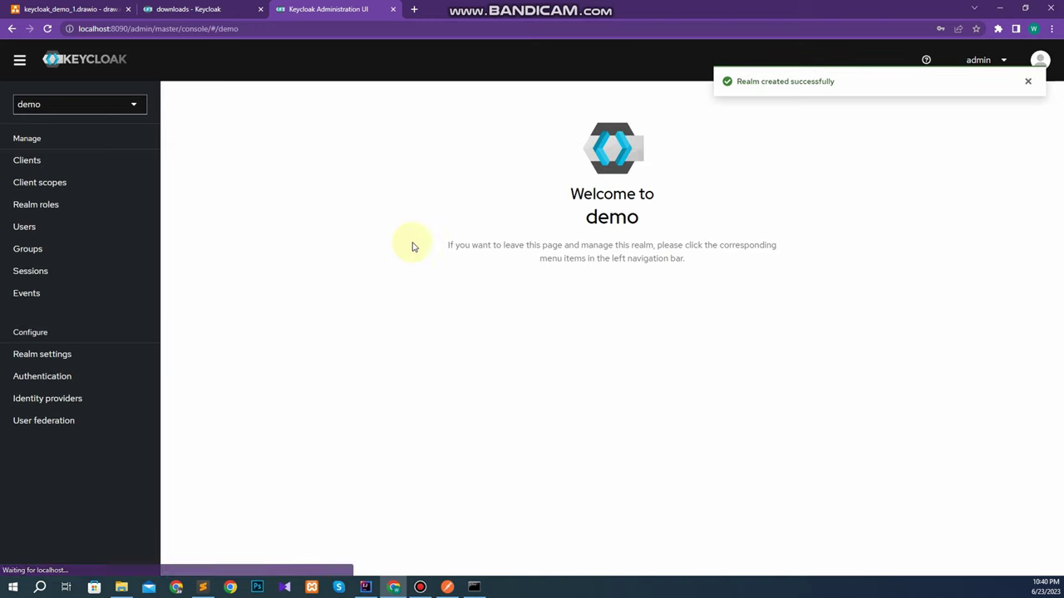
Keep demo as the current realm and show its six default clients.
left_click(107, 105)
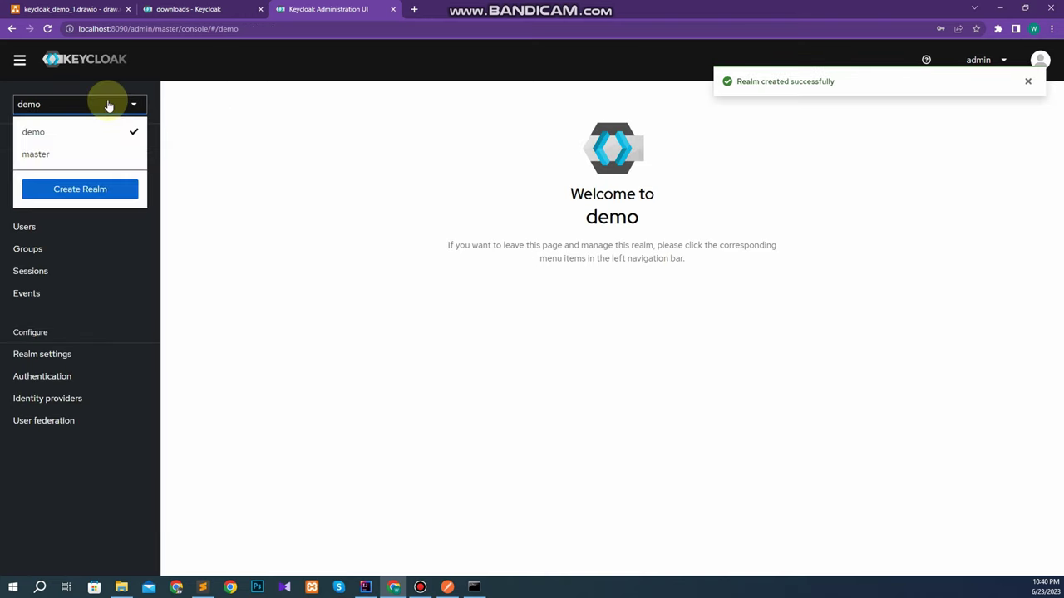
left_click(41, 133)
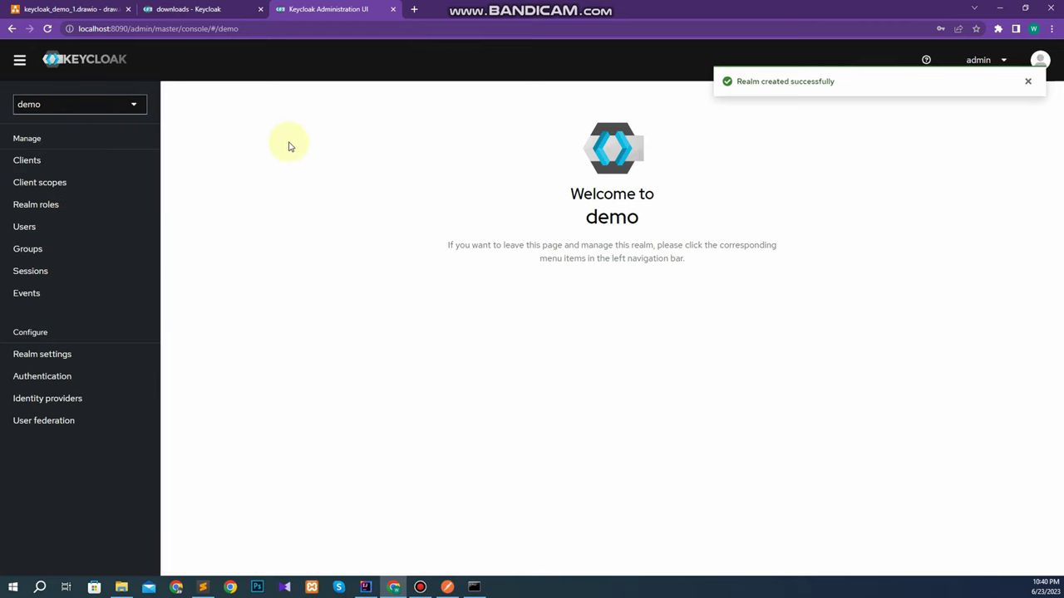
left_click(37, 161)
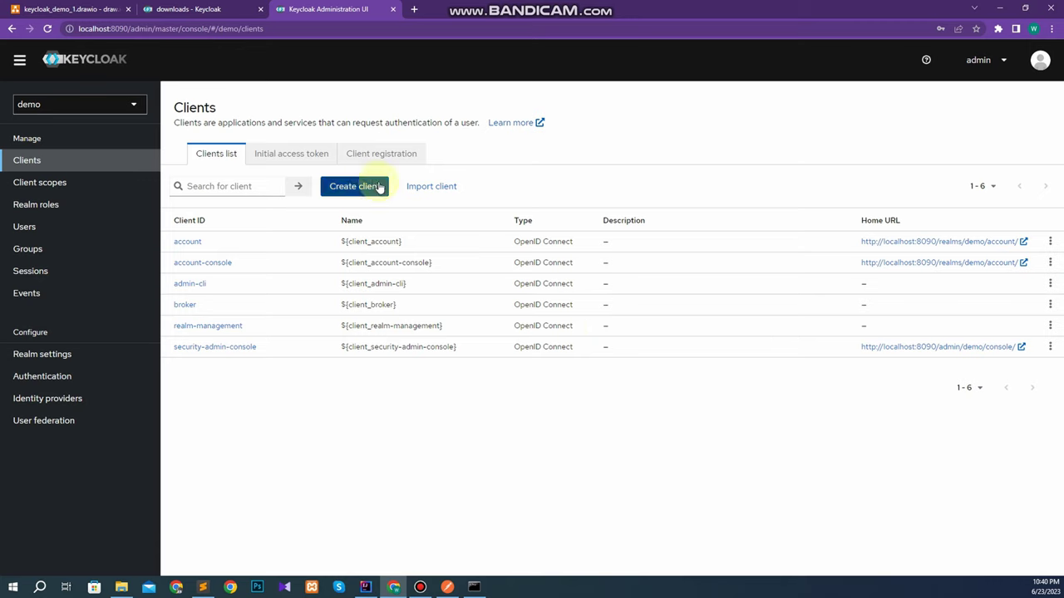
Start a new OpenID Connect client with Client ID 'demo_client'.
left_click(344, 186)
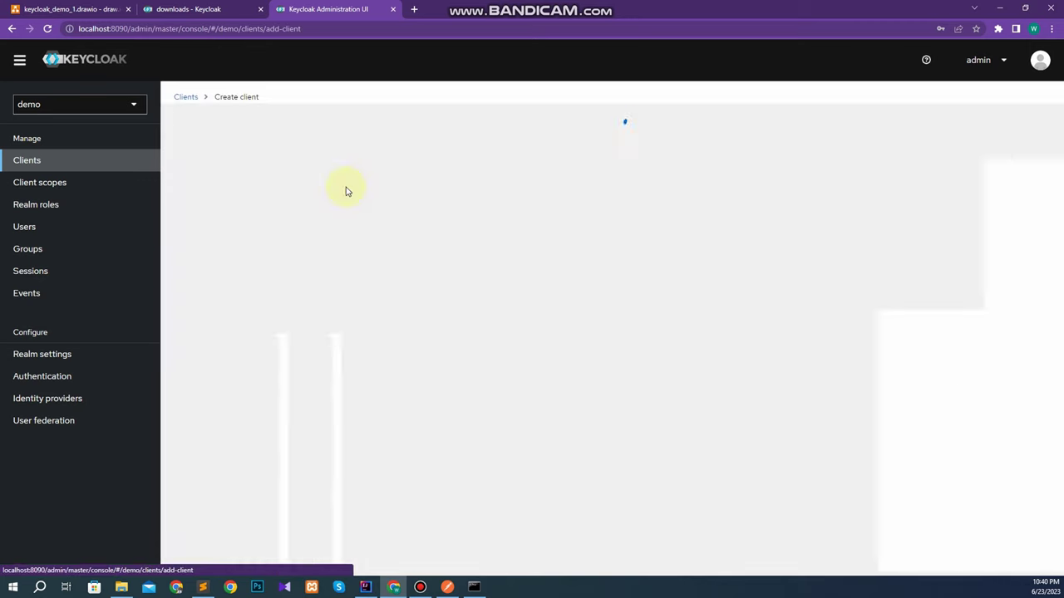
left_click(458, 226)
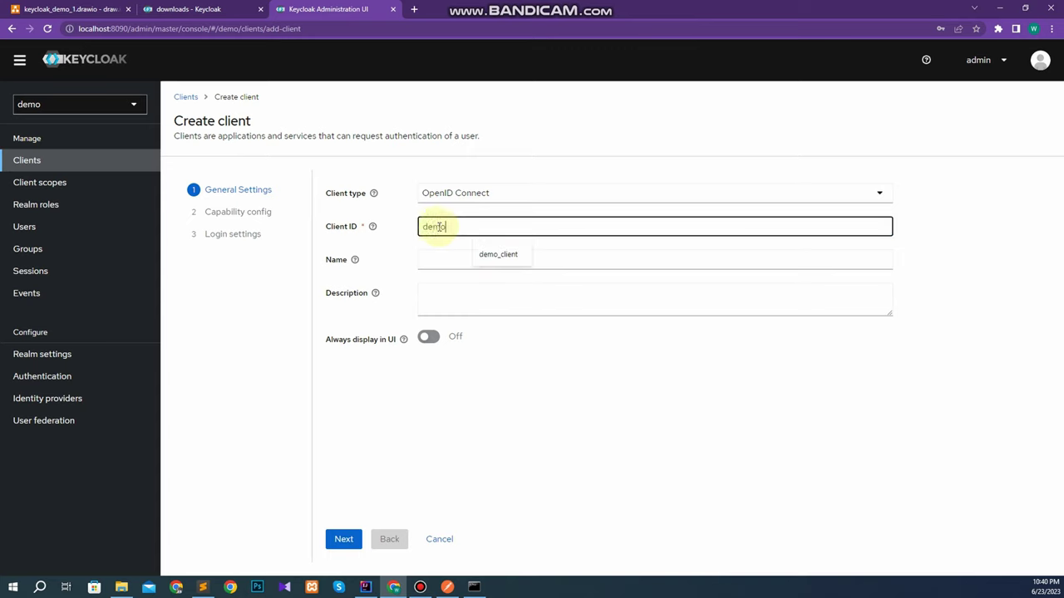
type("demo_")
key("Down")
key("Return")
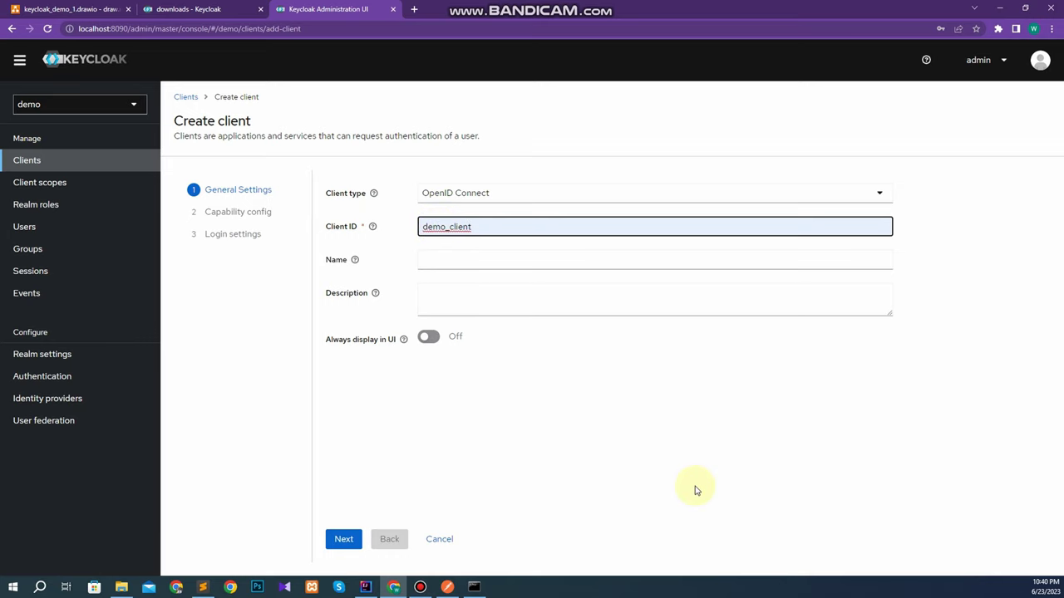
Enable client authentication, authorization and implicit flow, then save demo_client.
left_click(341, 540)
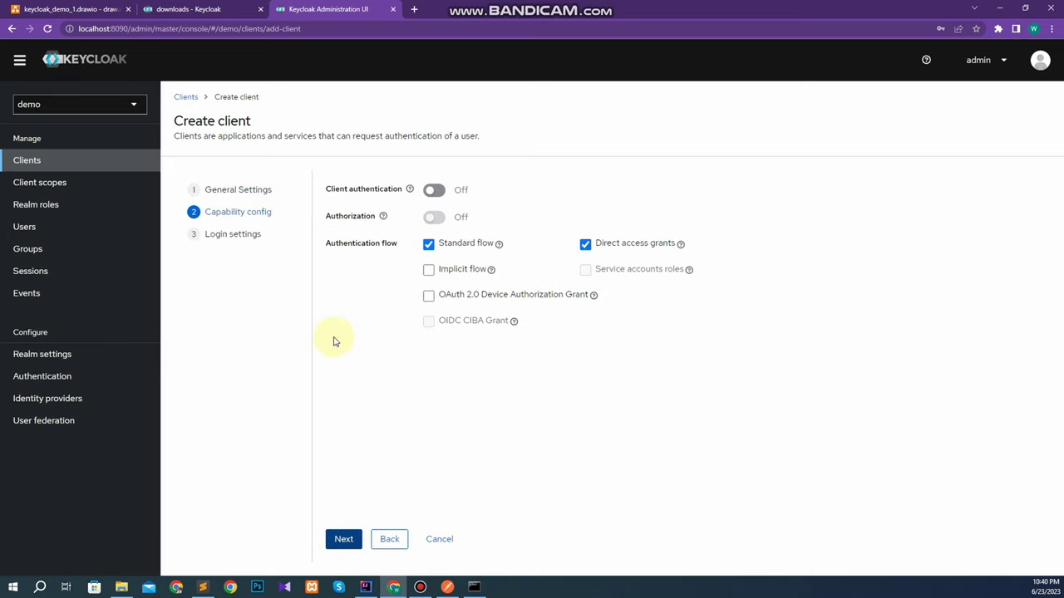
left_click(441, 193)
left_click(435, 219)
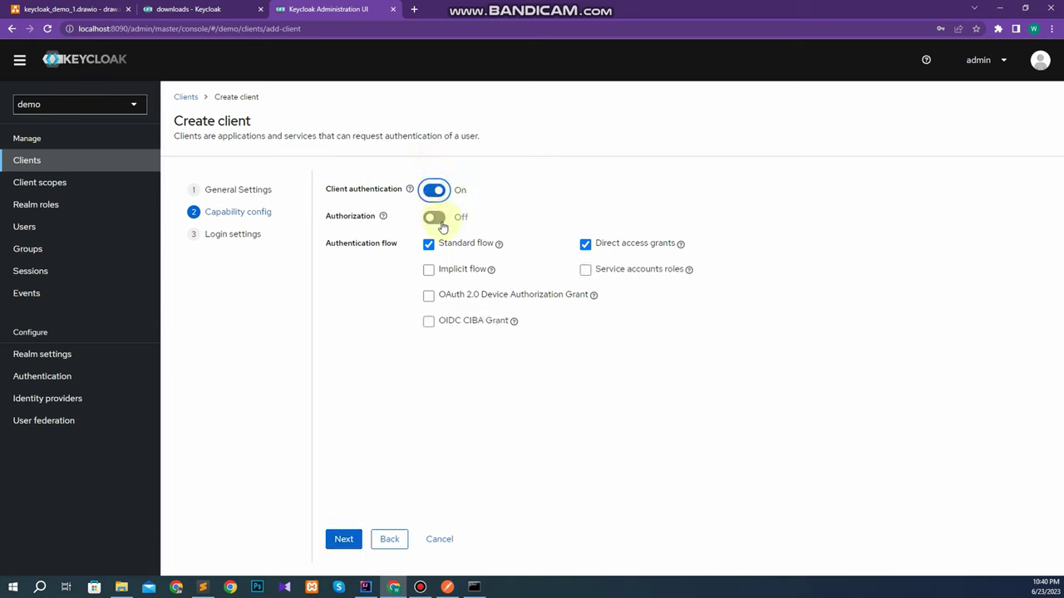
left_click(428, 270)
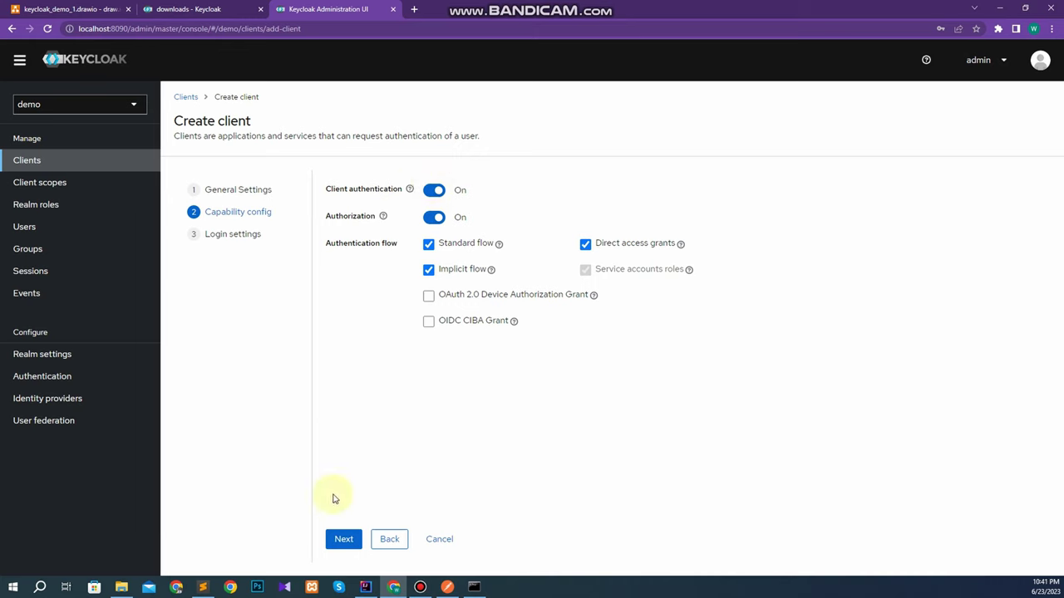
left_click(342, 540)
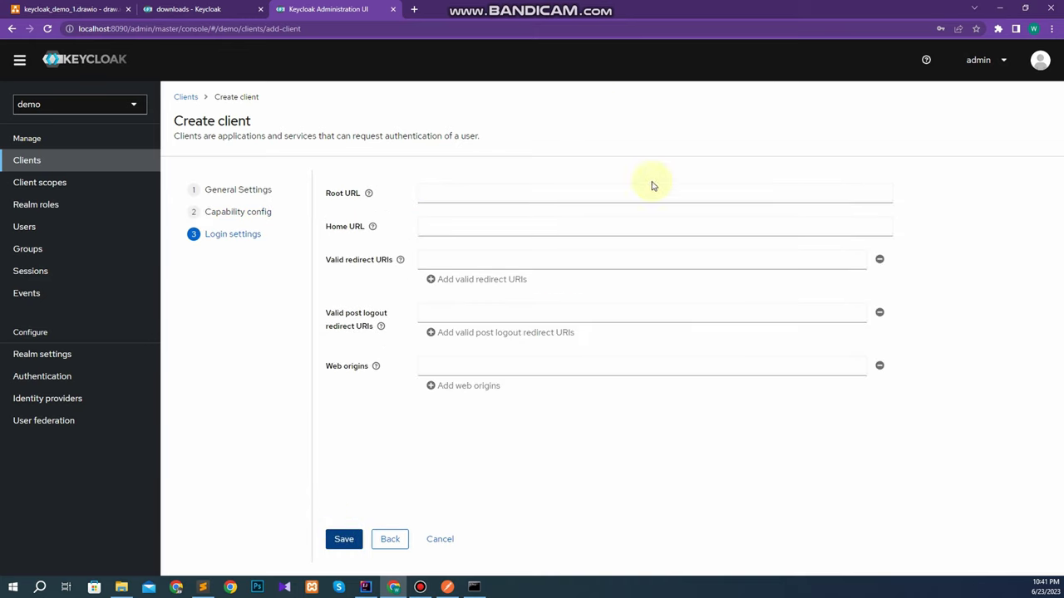
left_click(341, 541)
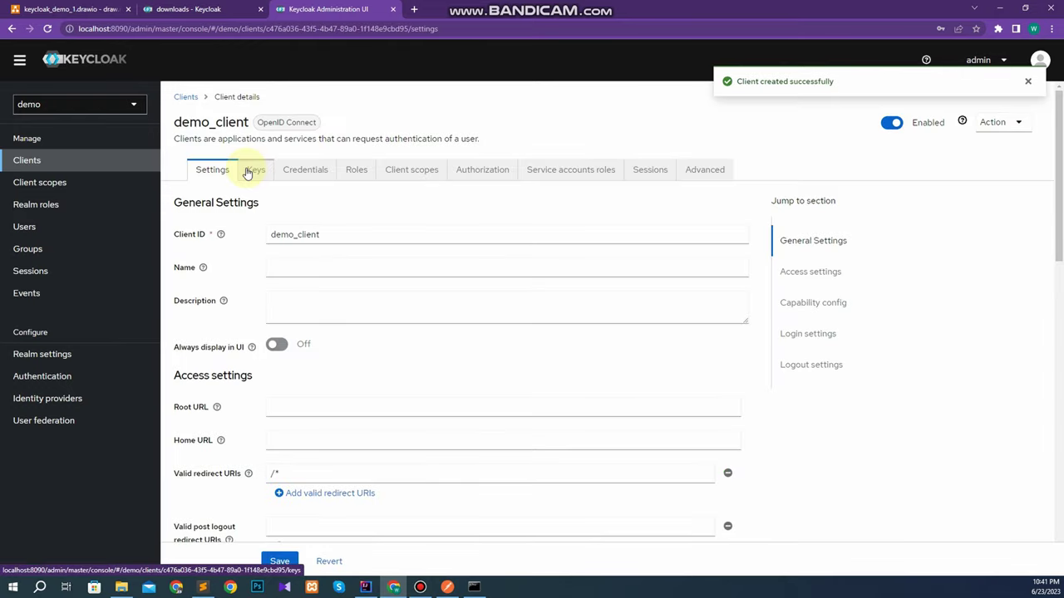
left_click(29, 164)
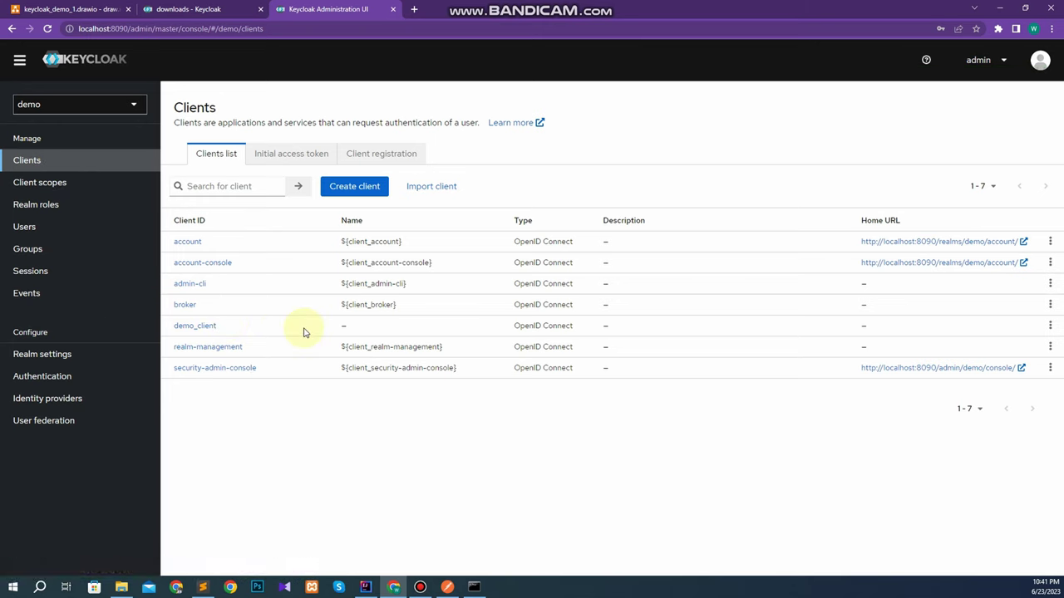
Open demo_client's Roles tab, which lists only uma_protection.
left_click(198, 326)
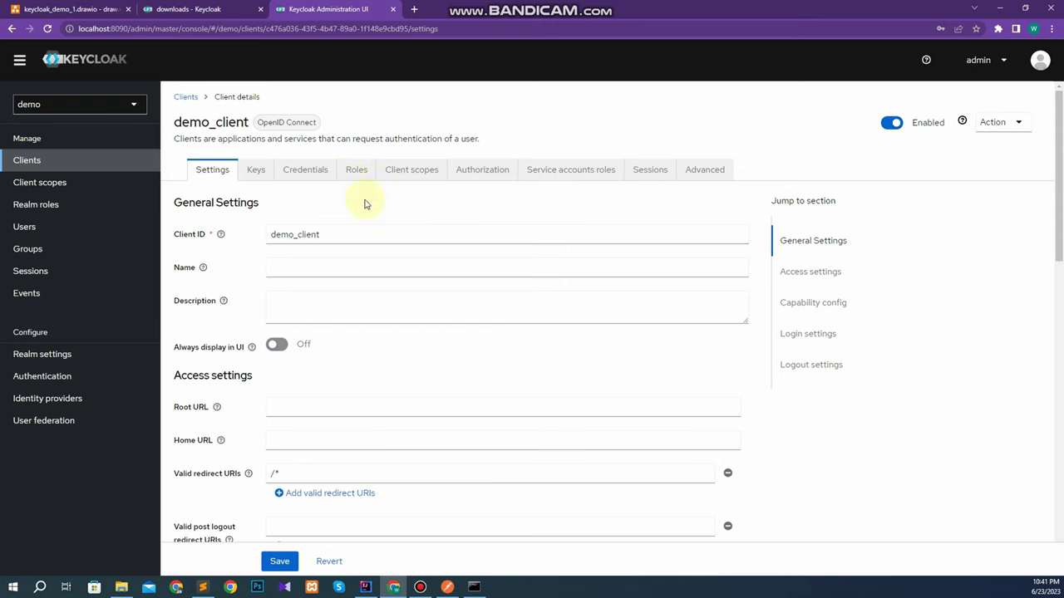
left_click(352, 173)
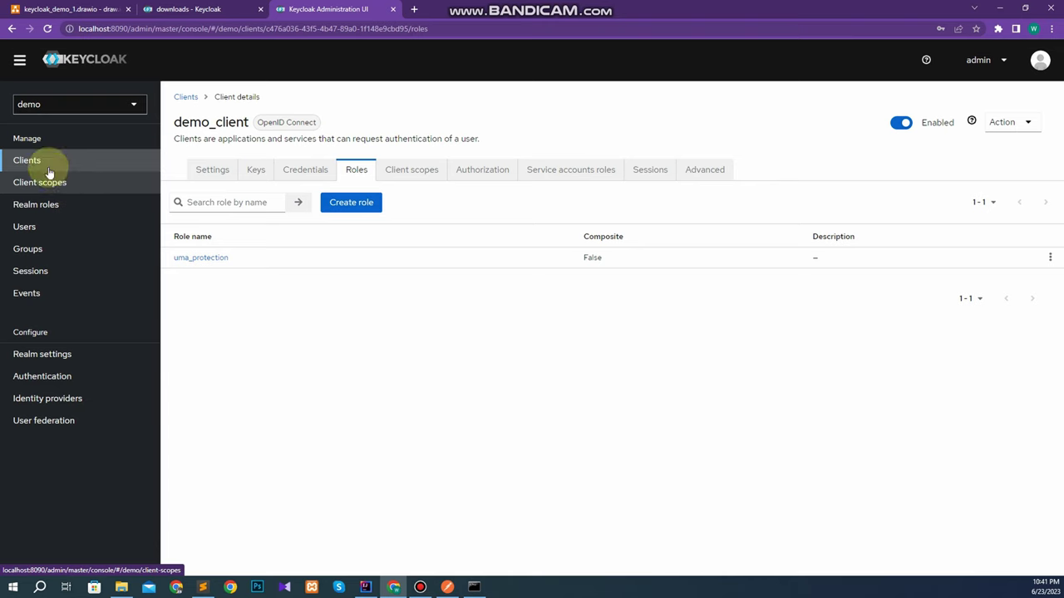
Create the demo_client role 'admin' with description 'Admin Role'.
left_click(226, 206)
left_click(247, 107)
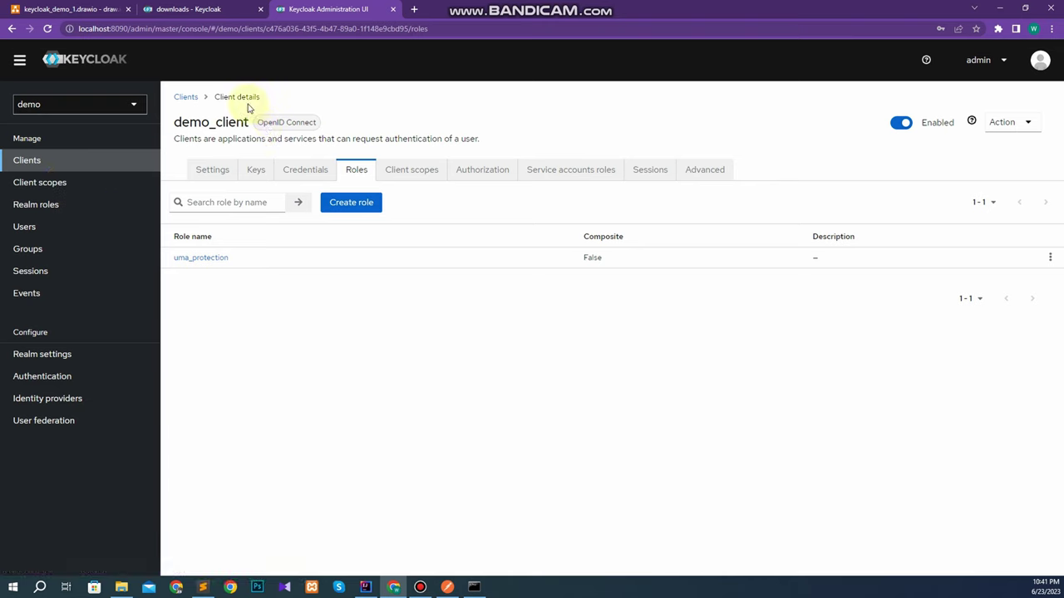
left_click(356, 204)
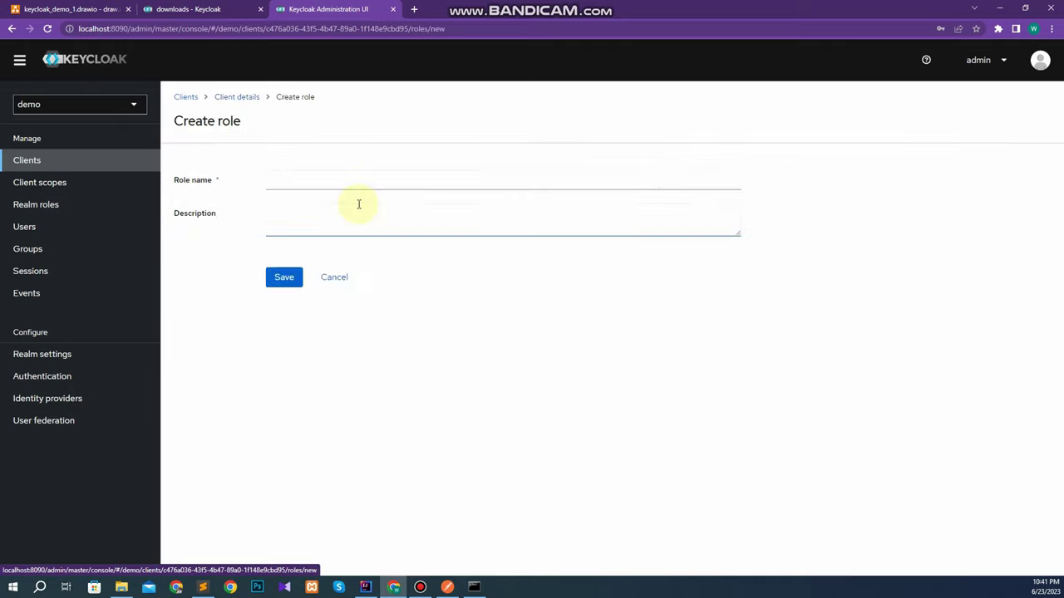
left_click(83, 8)
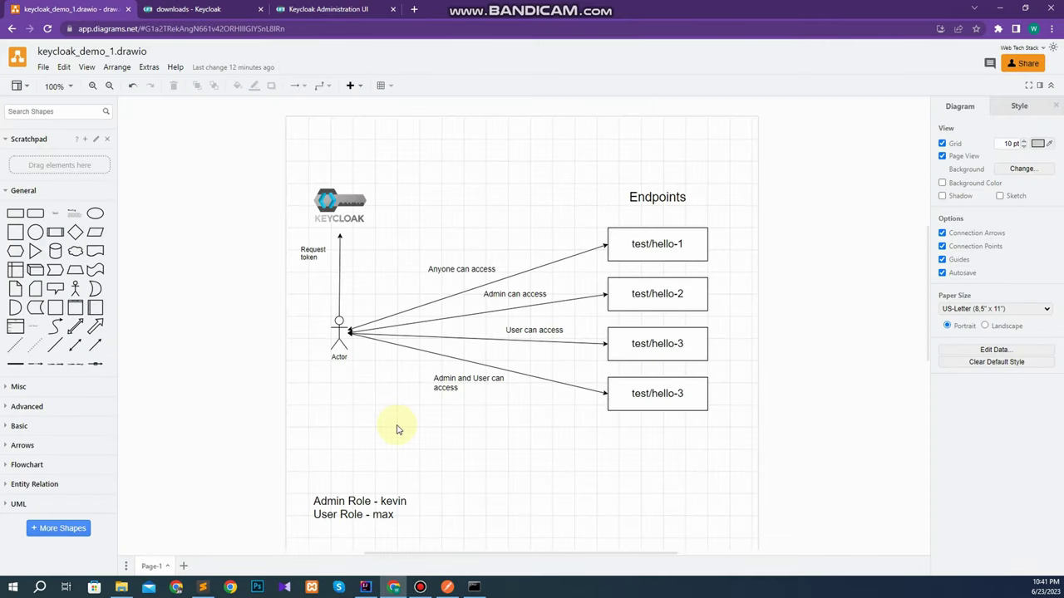
left_click(331, 8)
left_click(308, 178)
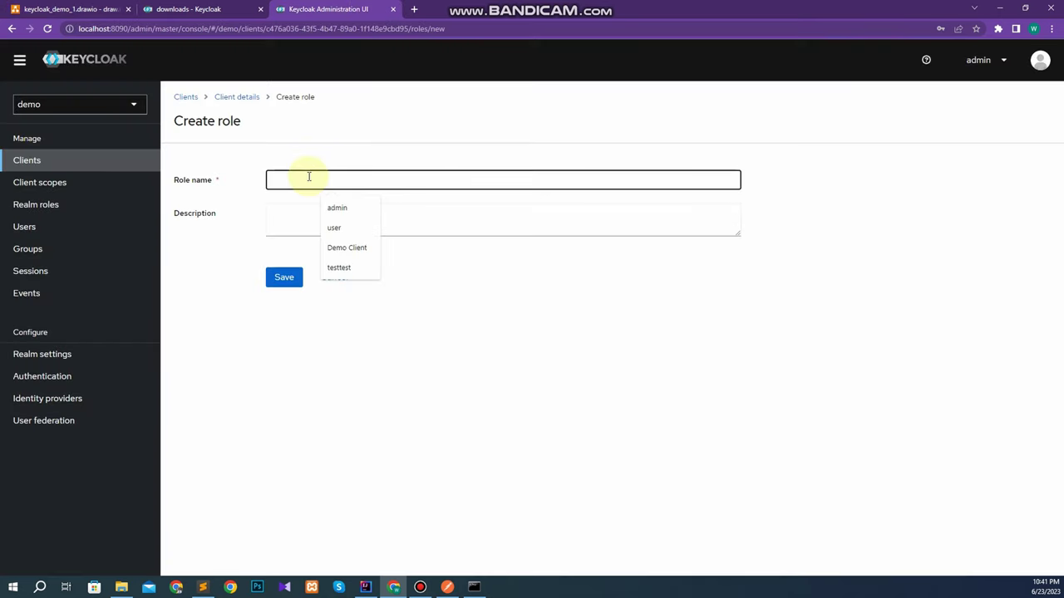
type("admin")
key("Tab")
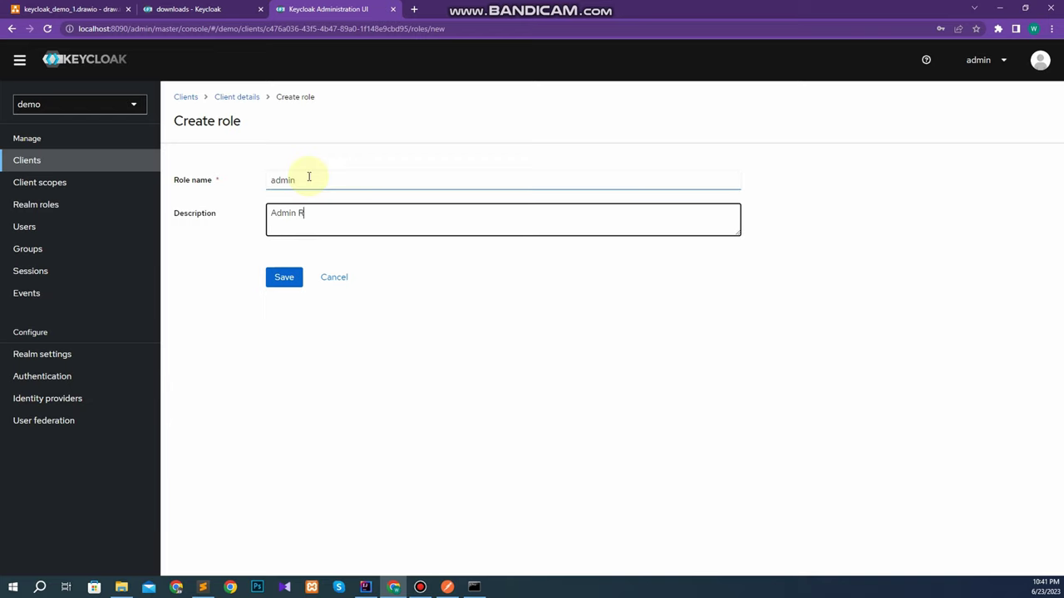
left_click(285, 278)
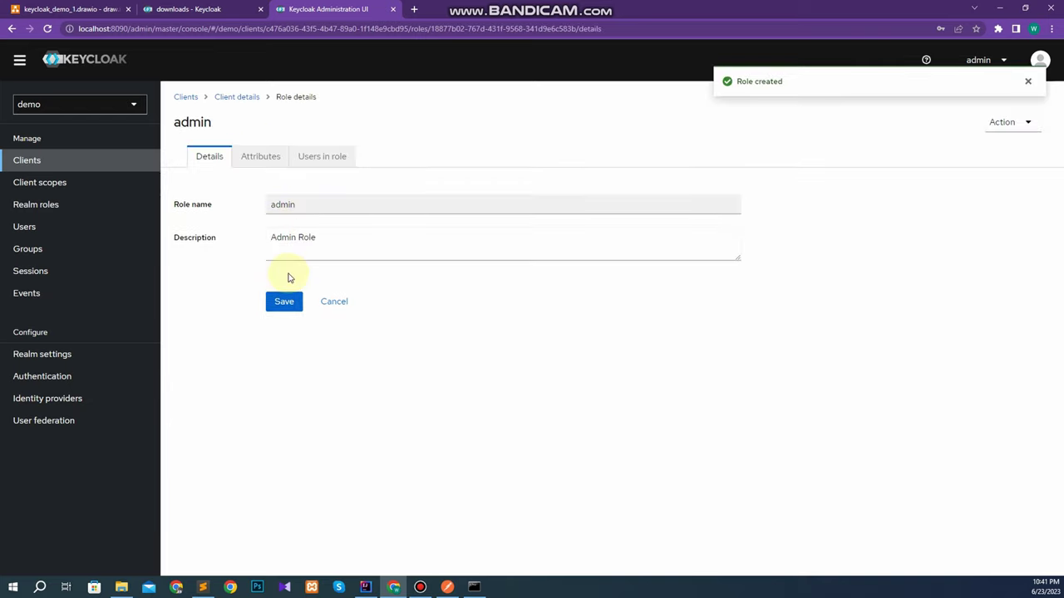
Create a second demo_client role 'user' with description 'User Role'.
left_click(237, 98)
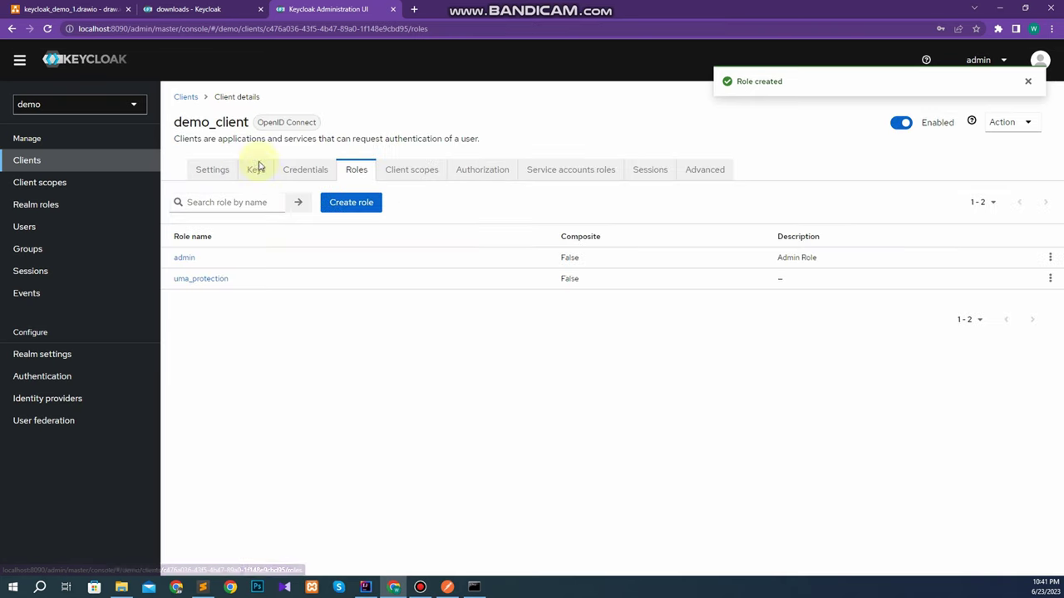
left_click(350, 204)
left_click(290, 183)
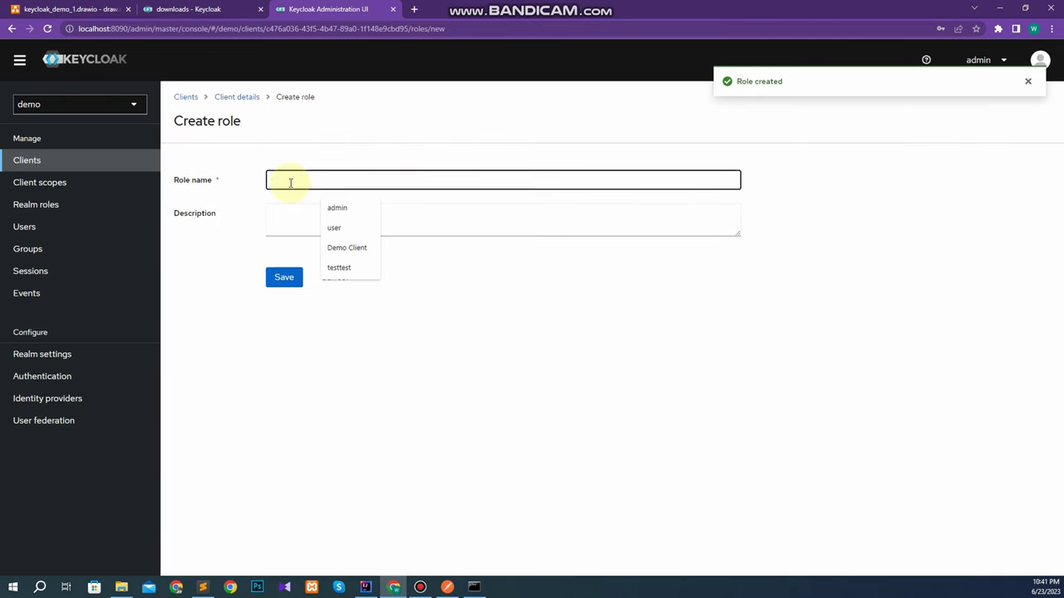
type("user")
left_click(299, 231)
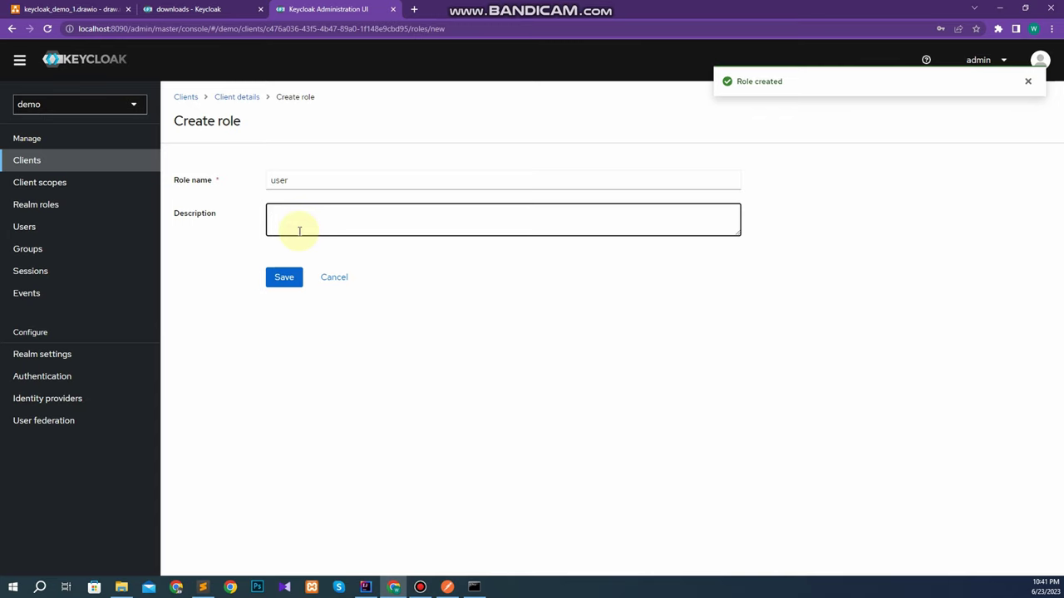
type("User Role")
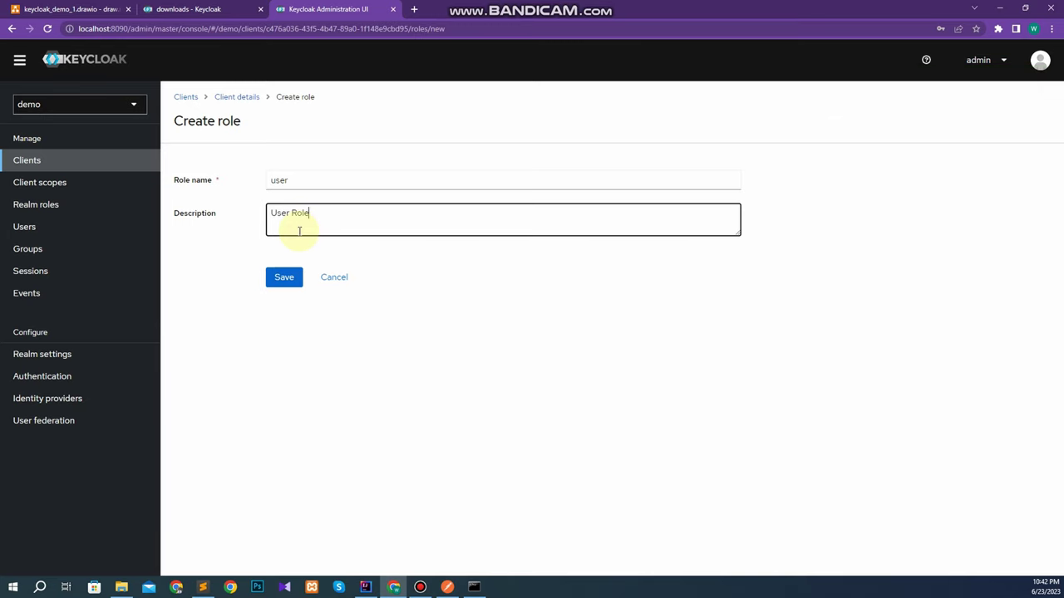
left_click(283, 276)
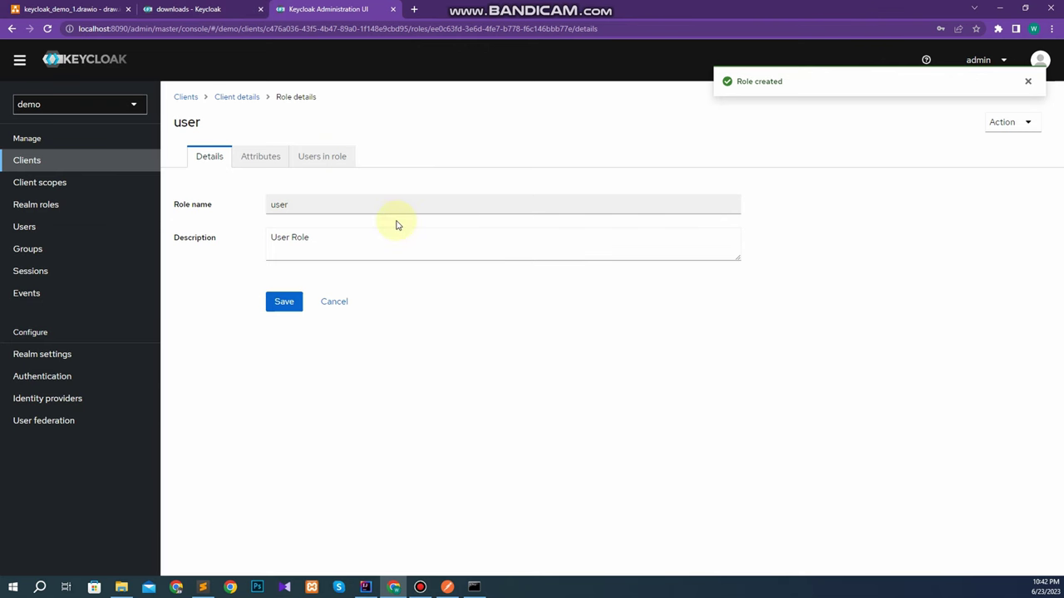
Check the draw.io note mapping roles to users, then return to the Keycloak user role page.
left_click(80, 6)
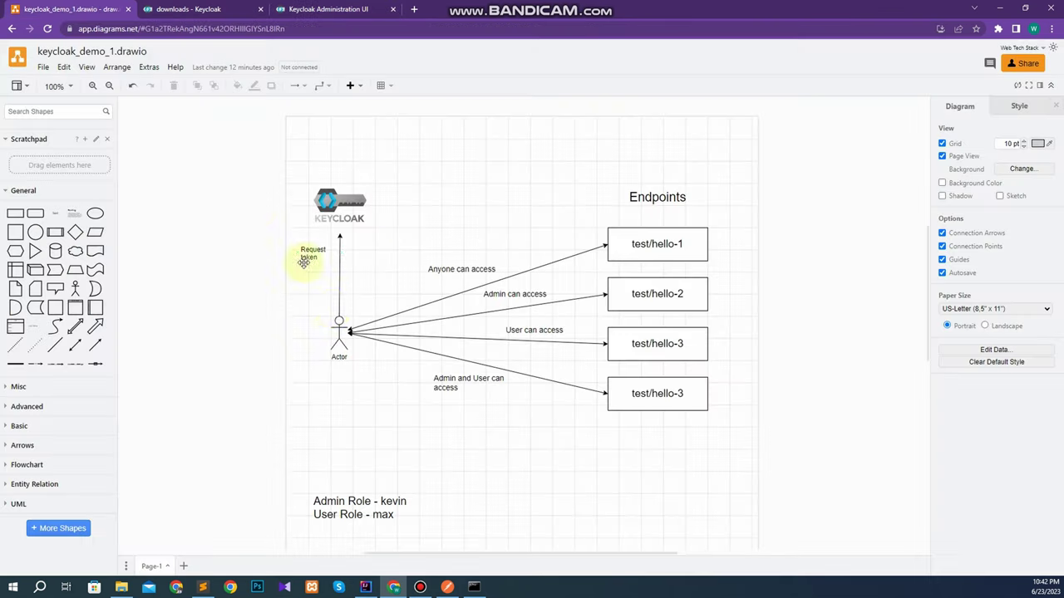
left_click(398, 497)
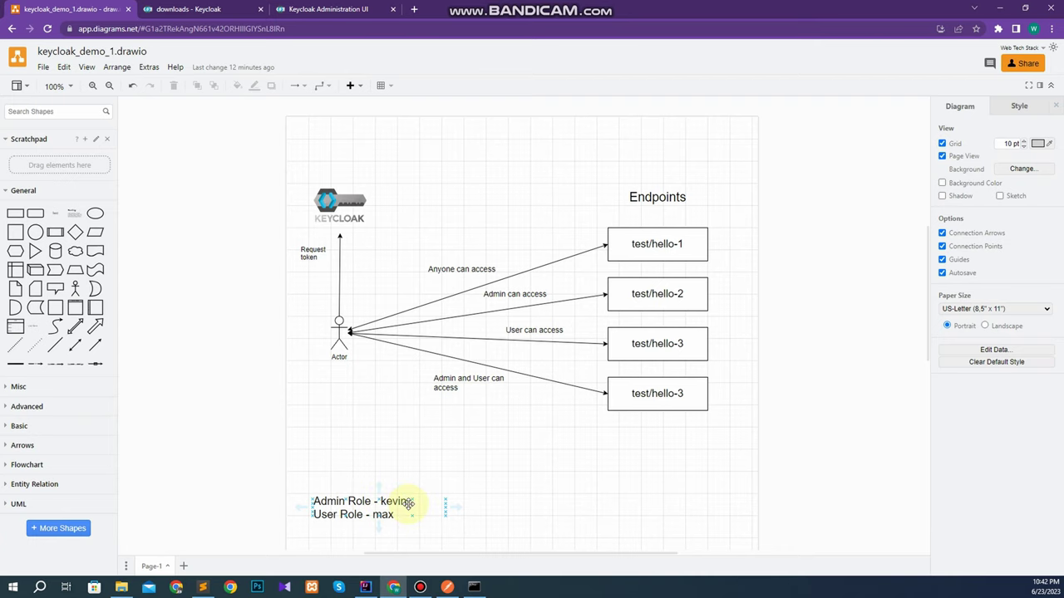
left_click(336, 8)
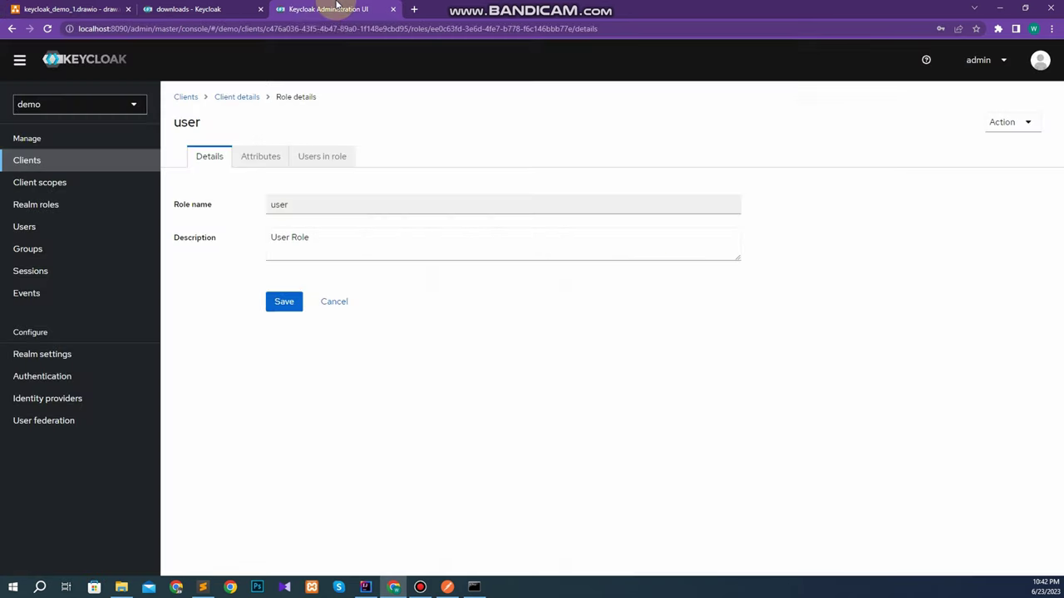
Create the first user in the demo realm with its username.
left_click(32, 231)
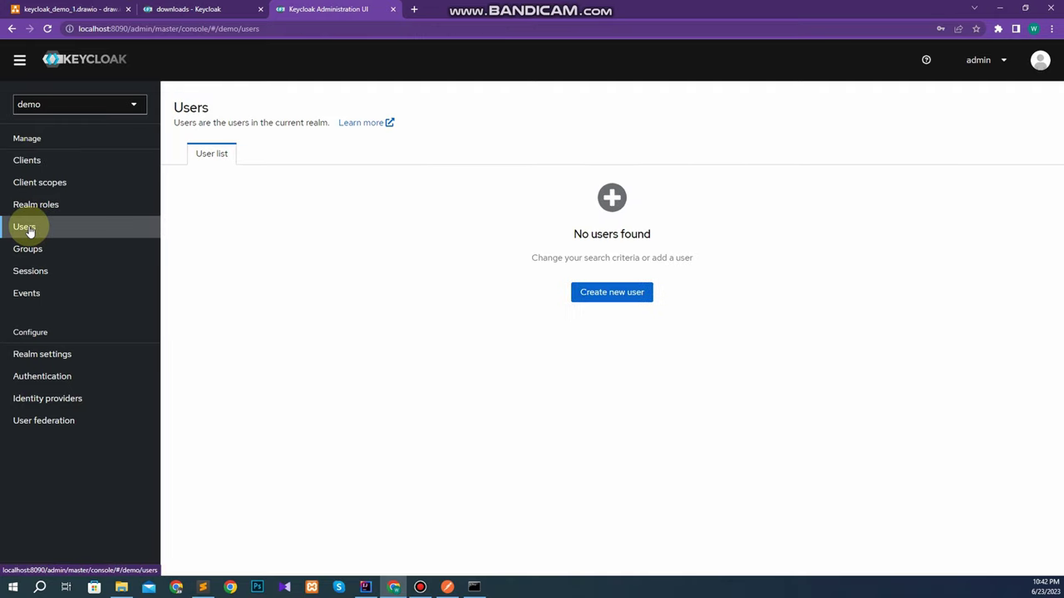
left_click(612, 292)
left_click(317, 225)
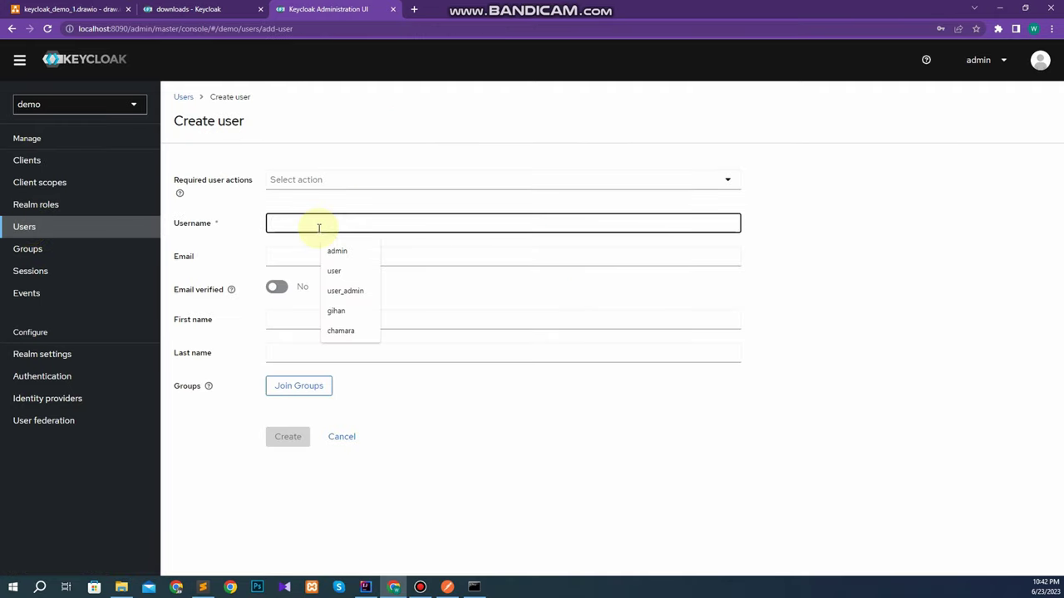
type("kevin")
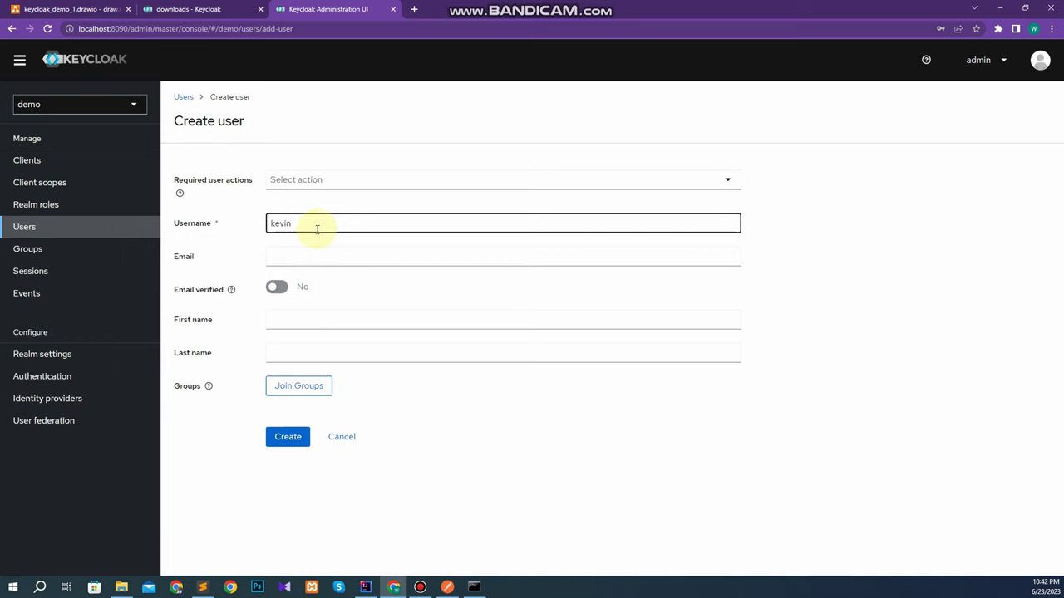
left_click(285, 438)
left_click(184, 97)
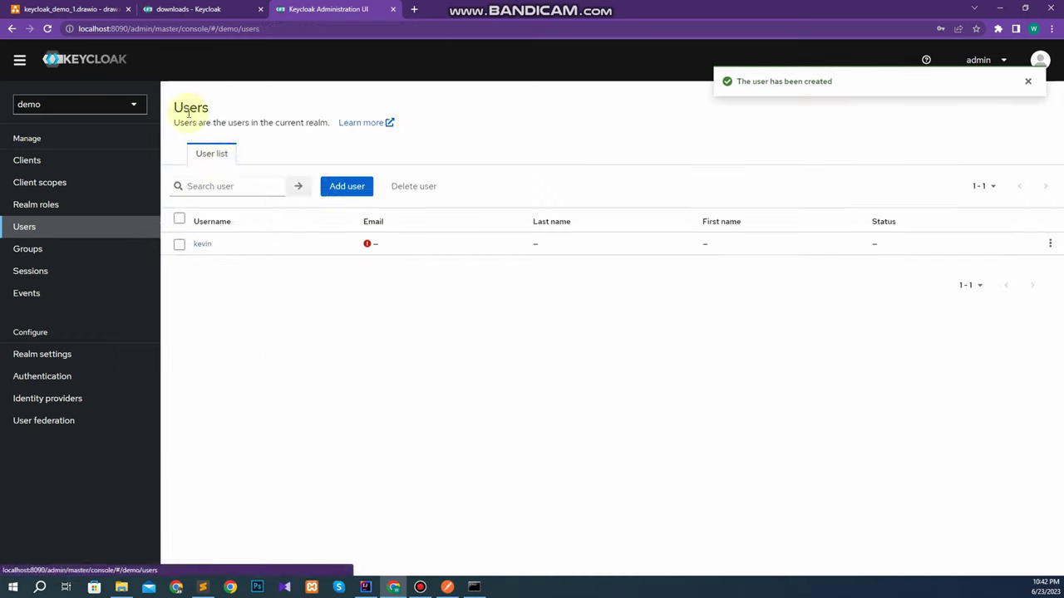
Add a second user with its username and return to the Users list.
left_click(341, 192)
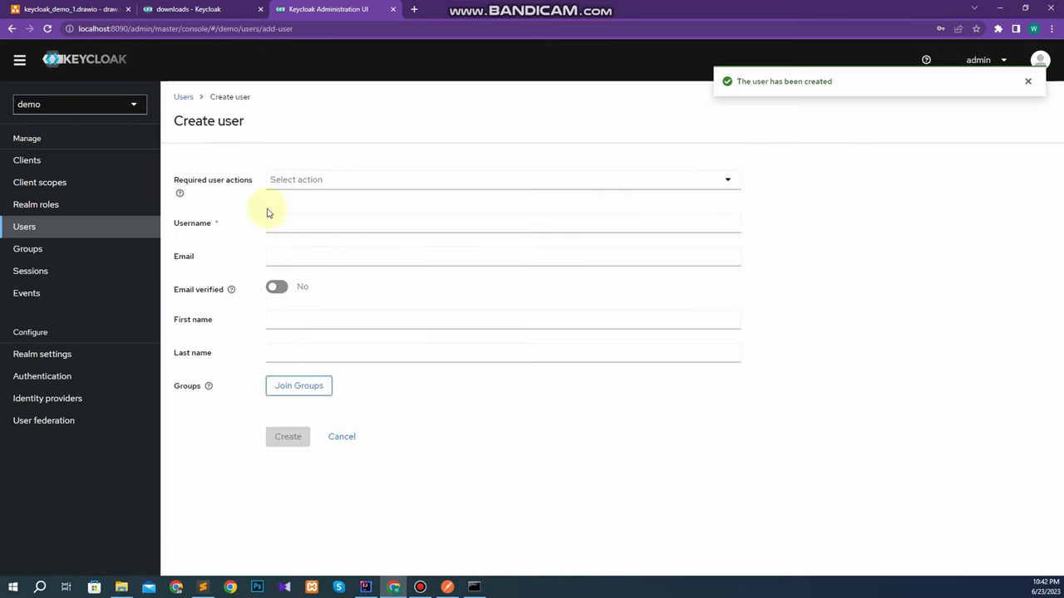
left_click(285, 221)
type("mx")
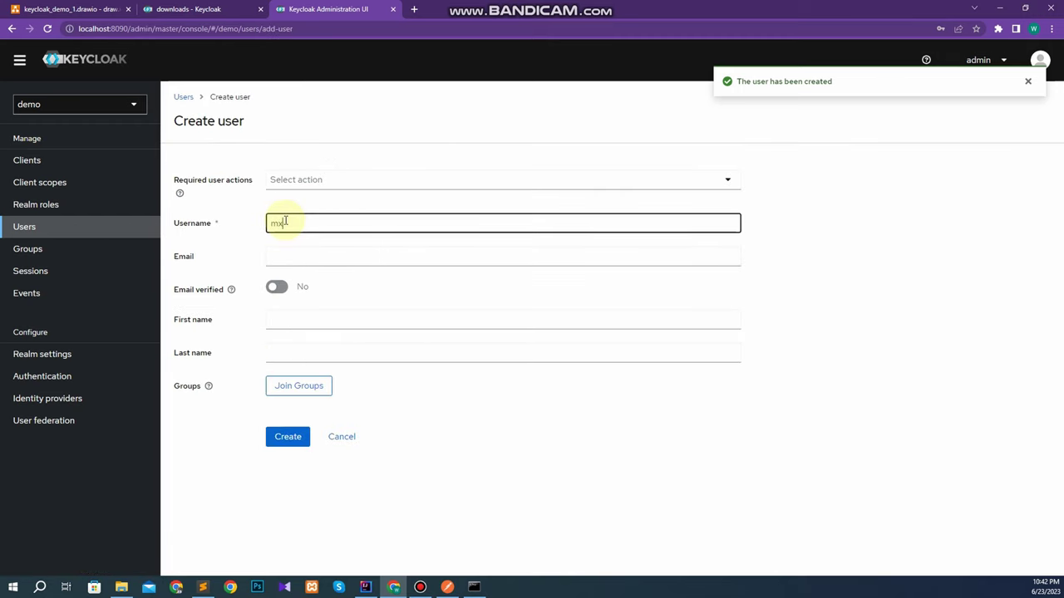
type("x")
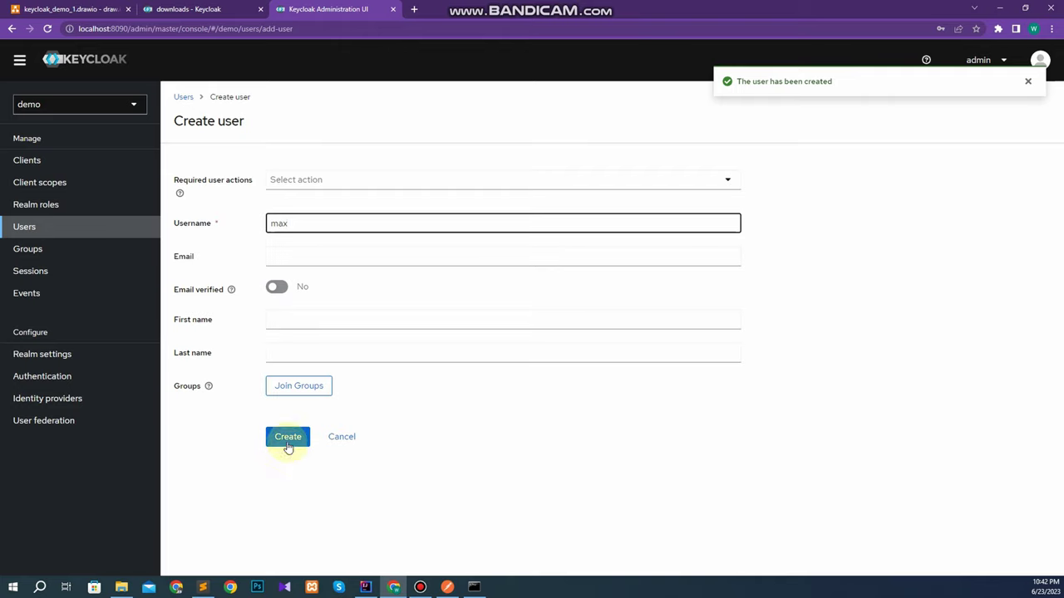
left_click(287, 437)
left_click(75, 230)
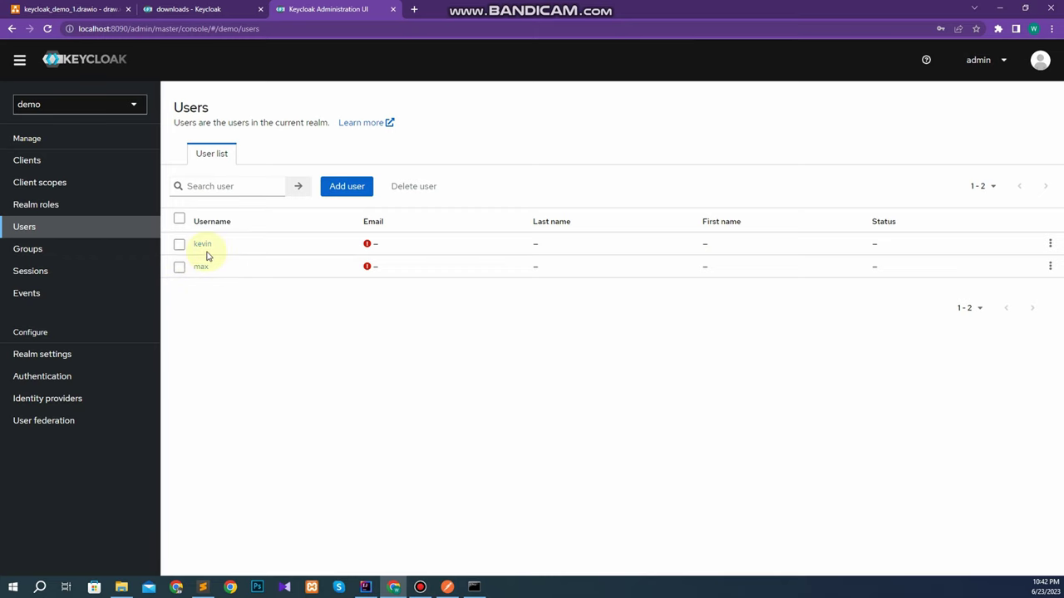
Assign the demo_client admin client role to the first user through Role mapping.
left_click(202, 244)
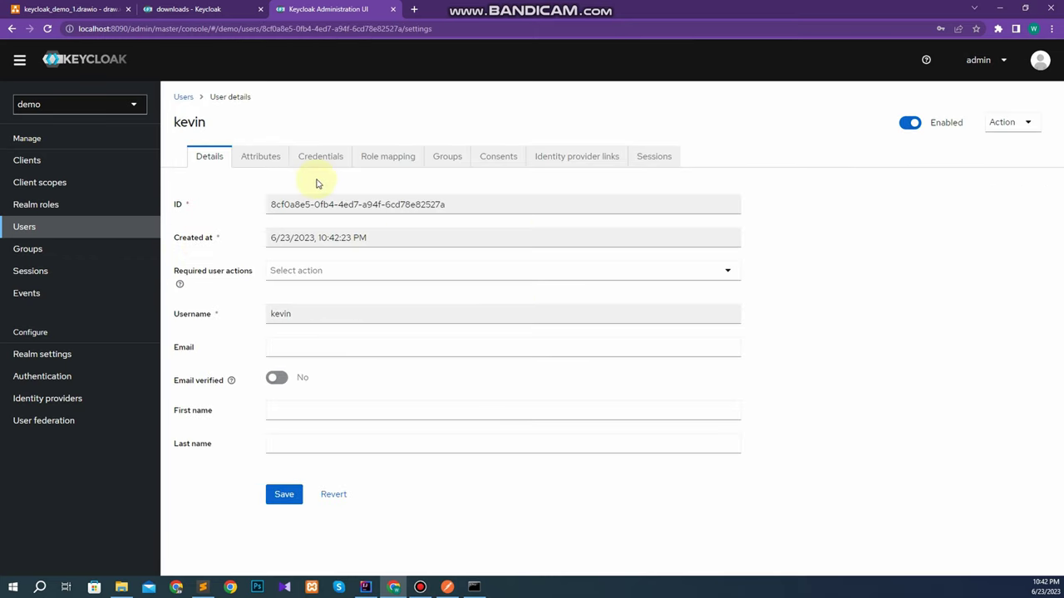
left_click(385, 162)
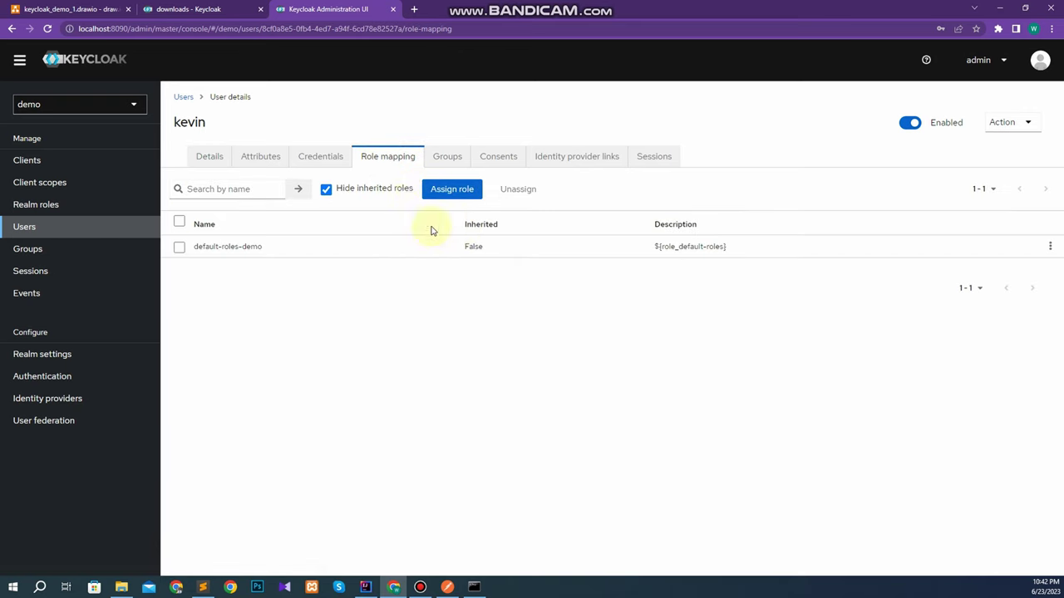
left_click(451, 189)
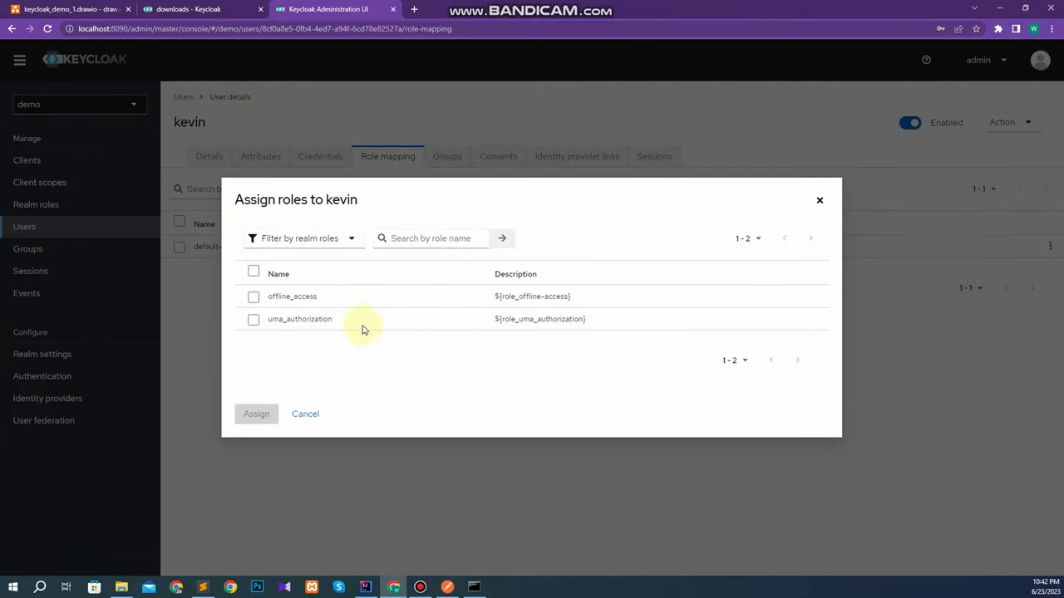
left_click(323, 240)
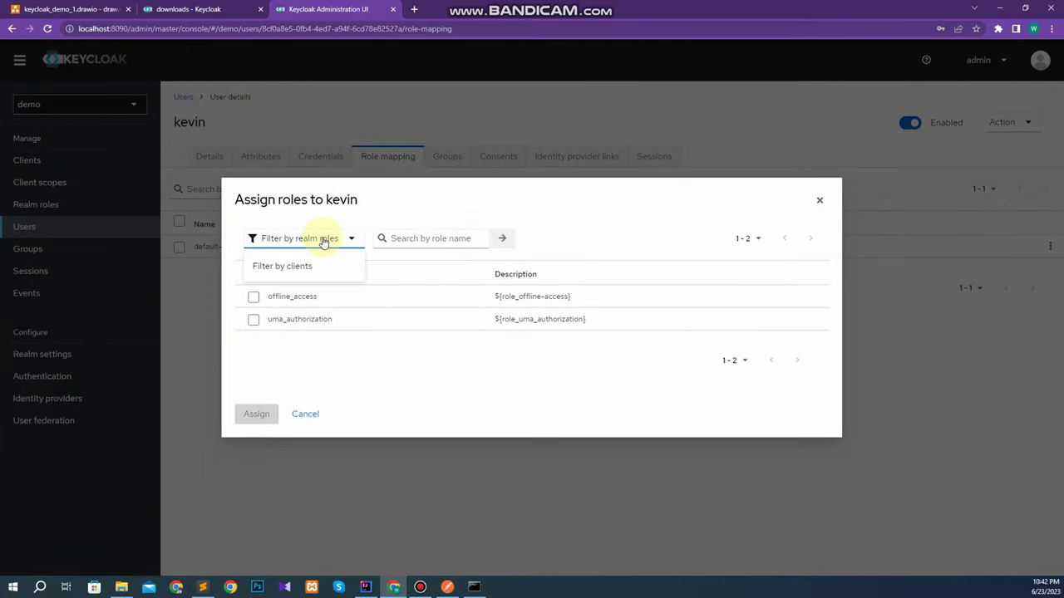
left_click(293, 268)
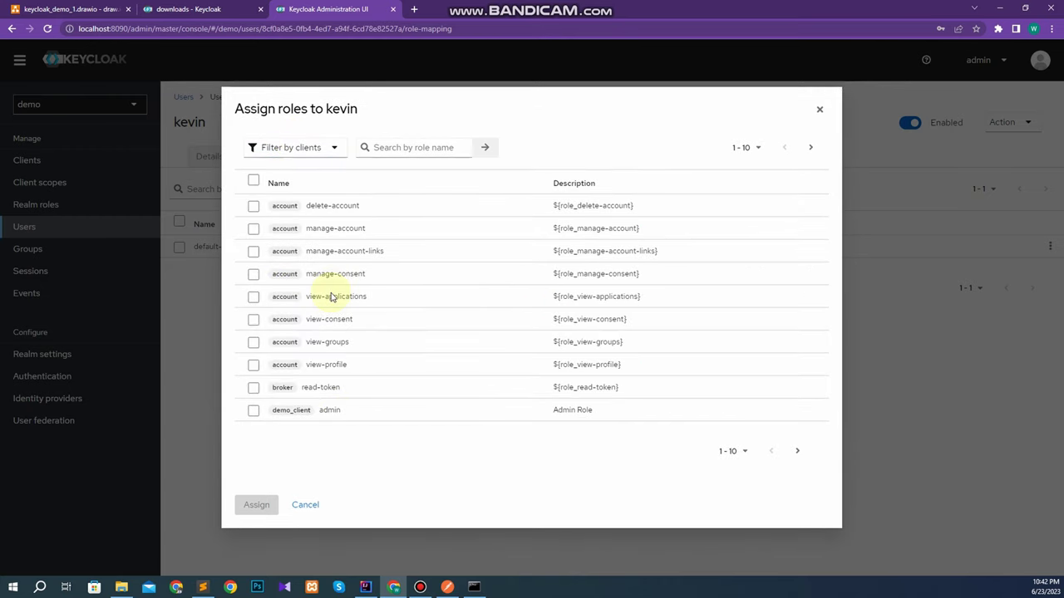
left_click_drag(344, 411, 273, 410)
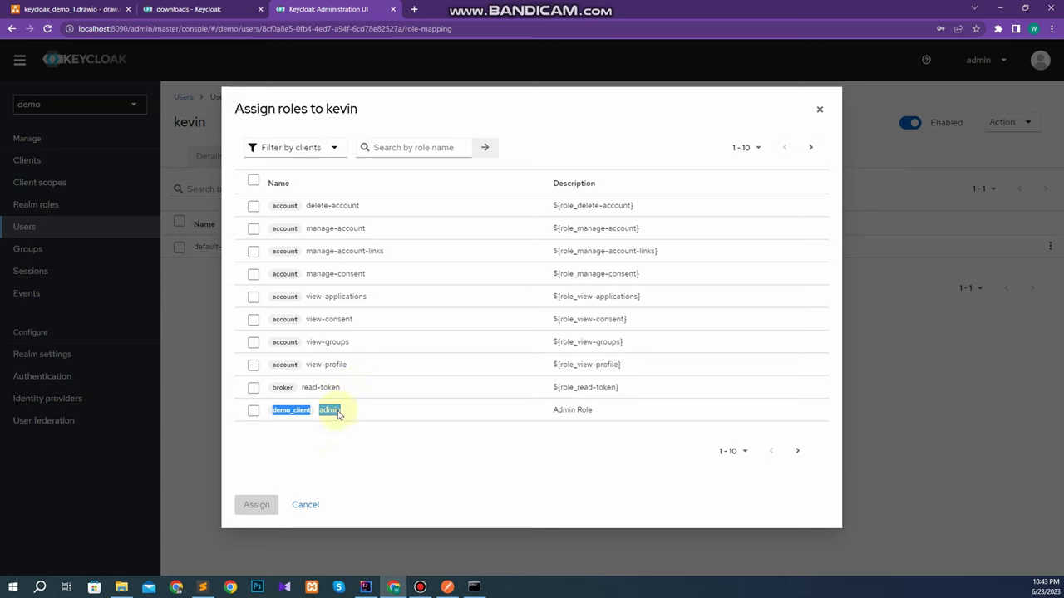
left_click(254, 411)
left_click(254, 505)
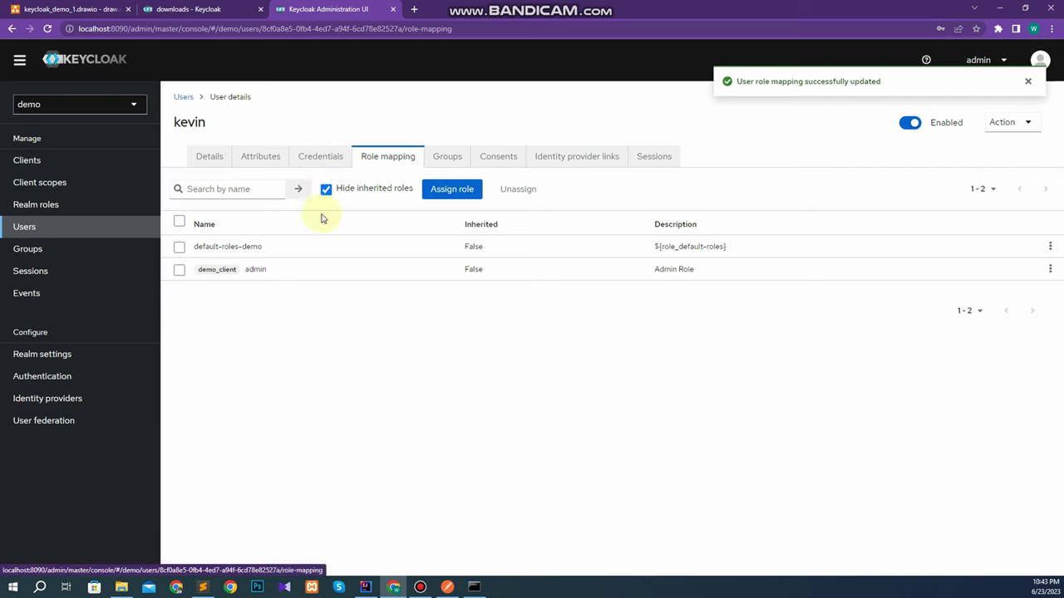
left_click(185, 97)
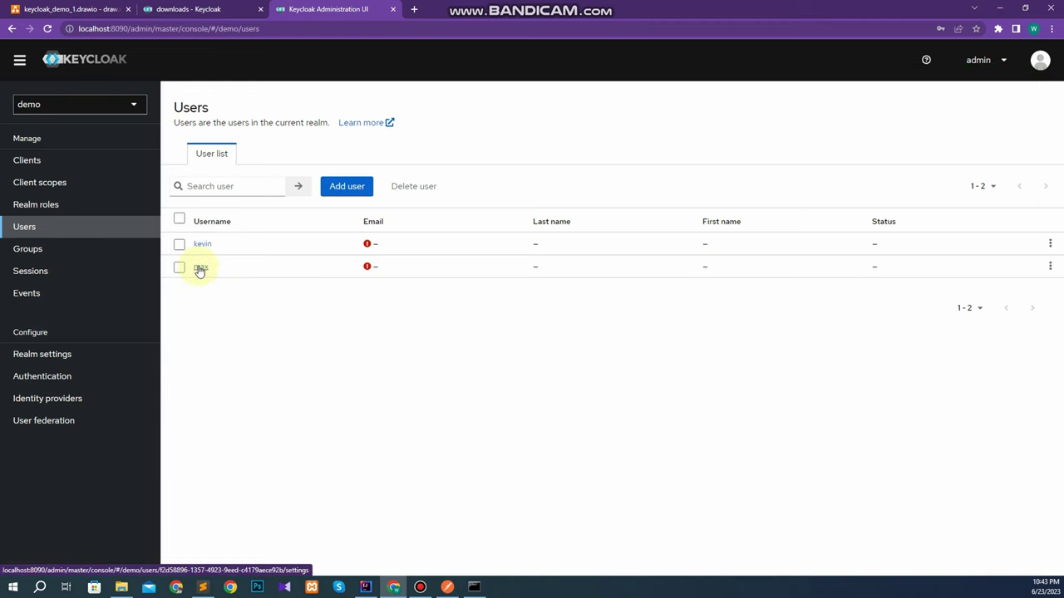
Assign the second user the demo_client 'user' client role from the filtered client roles list.
left_click(200, 268)
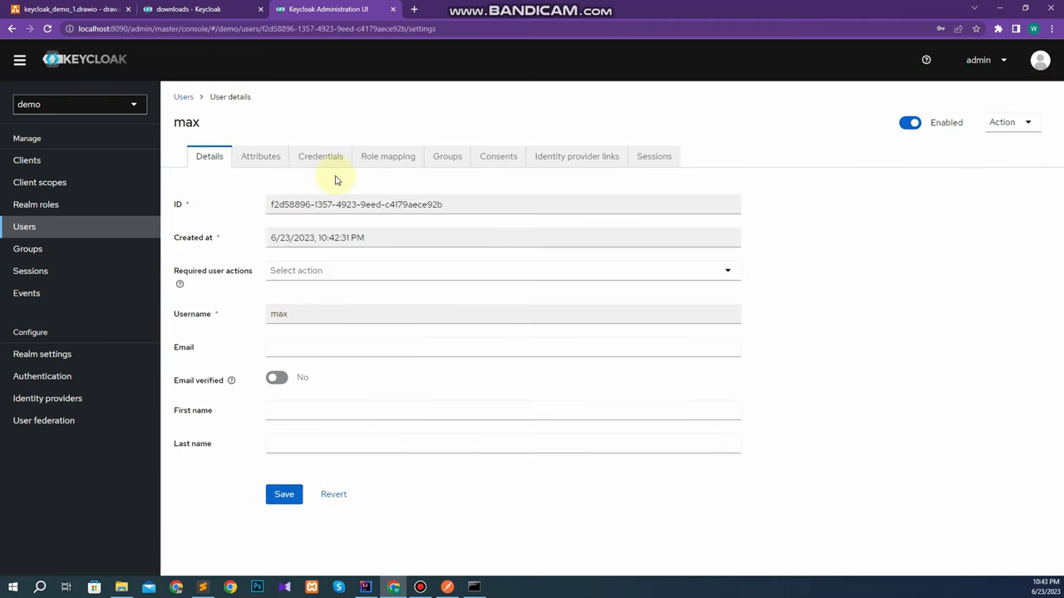
left_click(380, 160)
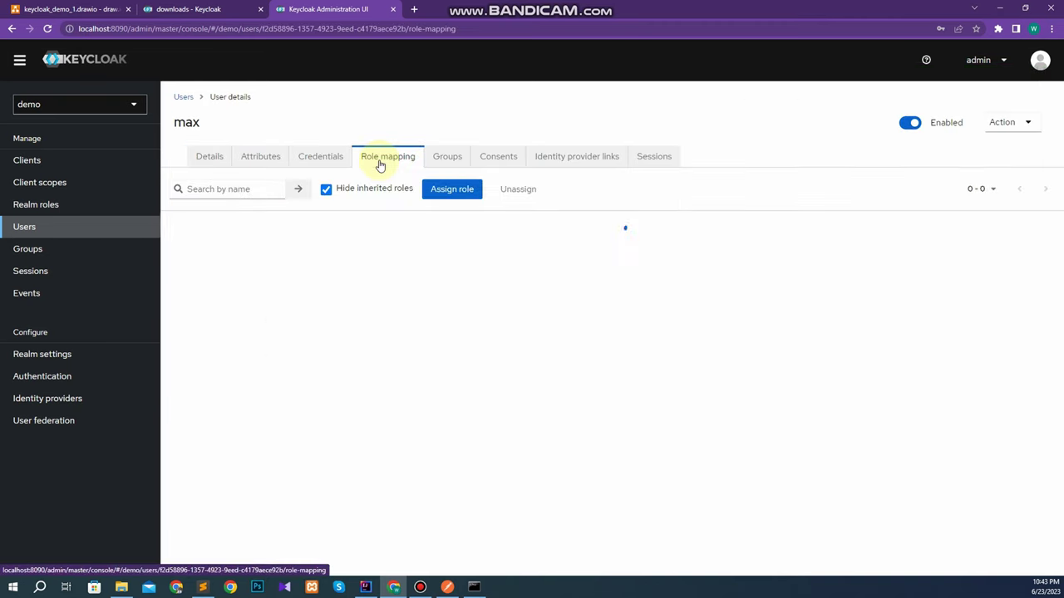
left_click(443, 189)
left_click(321, 244)
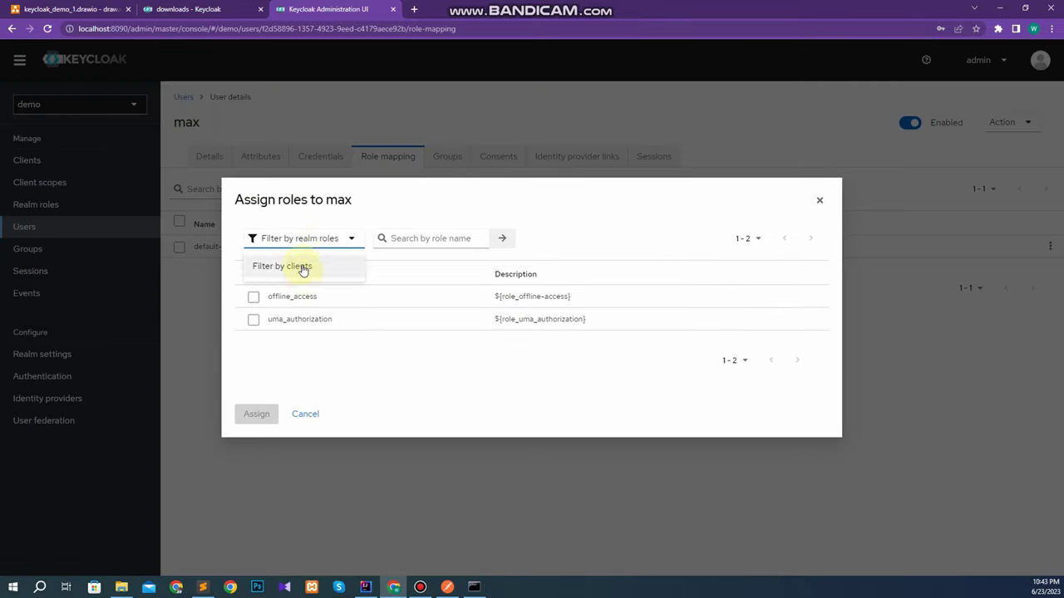
left_click(301, 267)
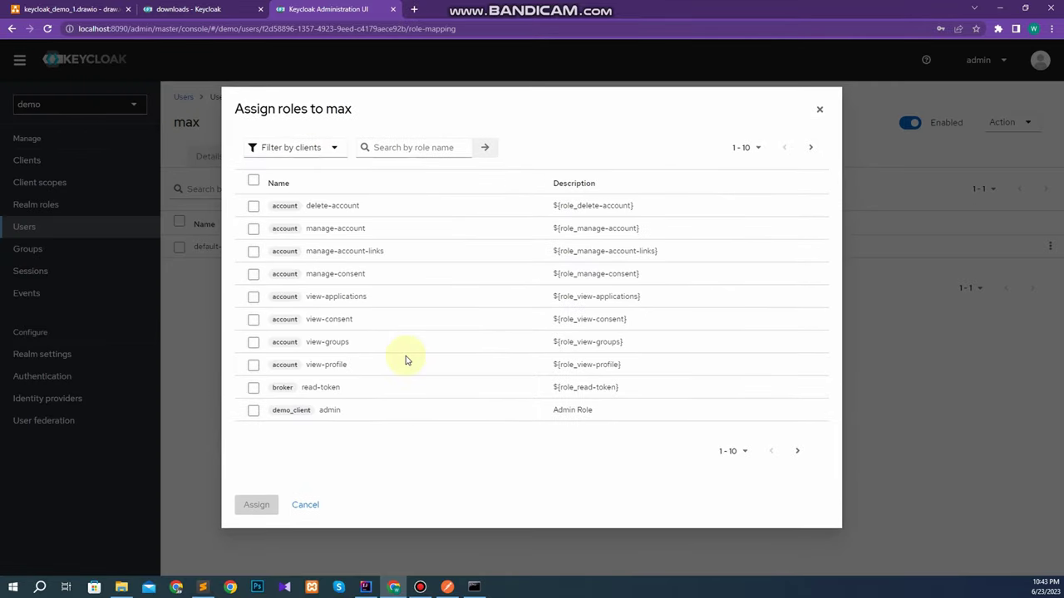
left_click(797, 452)
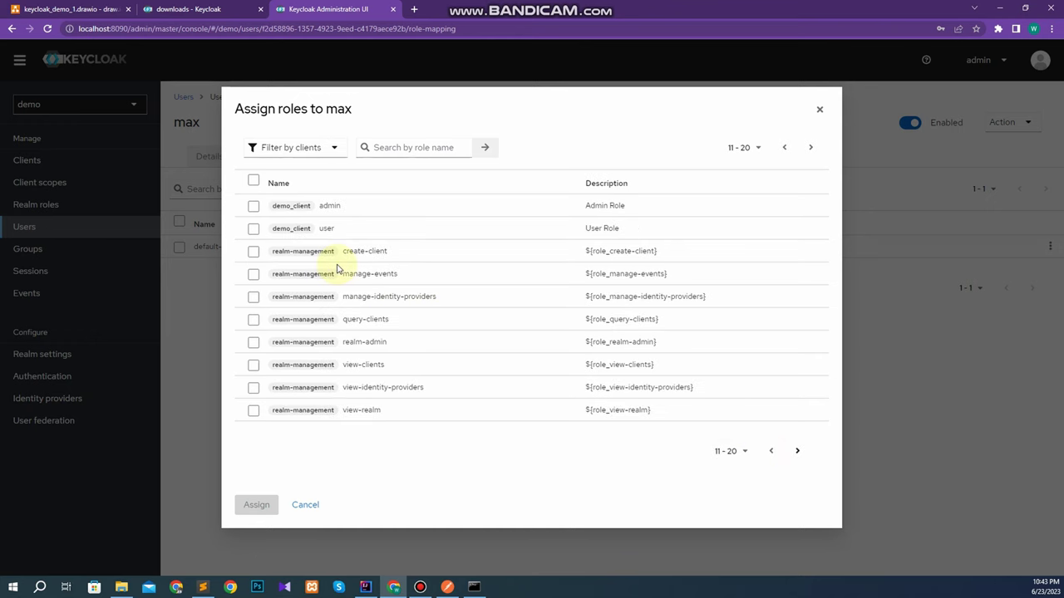
left_click(254, 229)
left_click(255, 505)
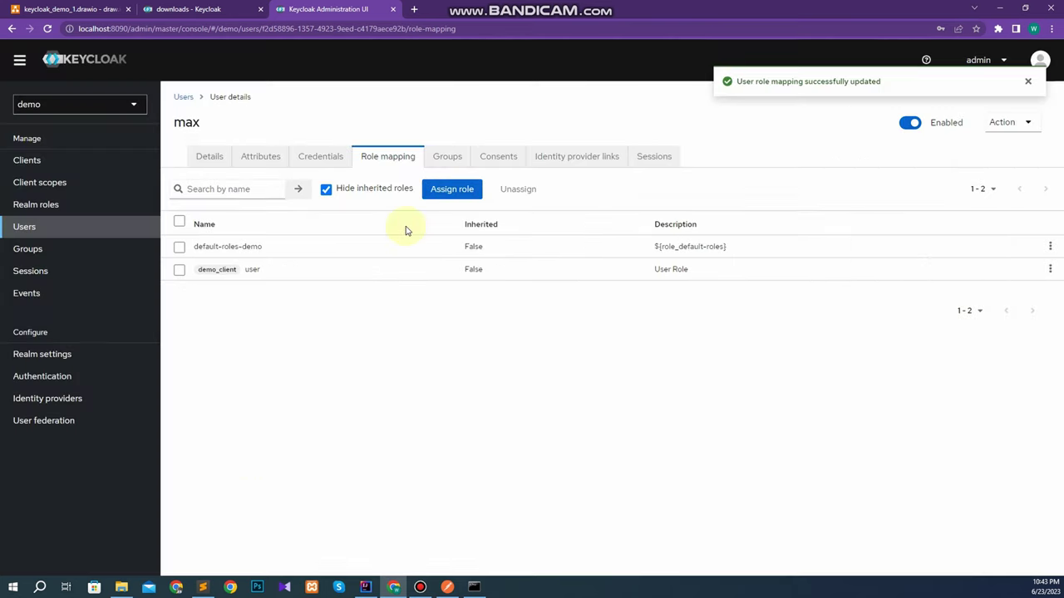
left_click(183, 97)
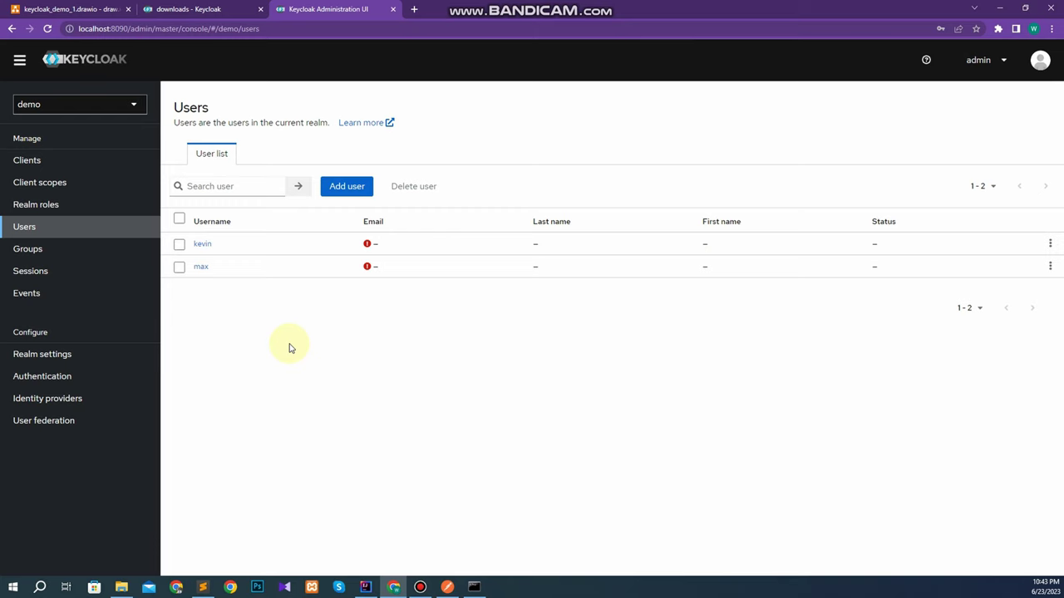
On the first user's Credentials tab, set and confirm a new password with Temporary turned off.
left_click(204, 244)
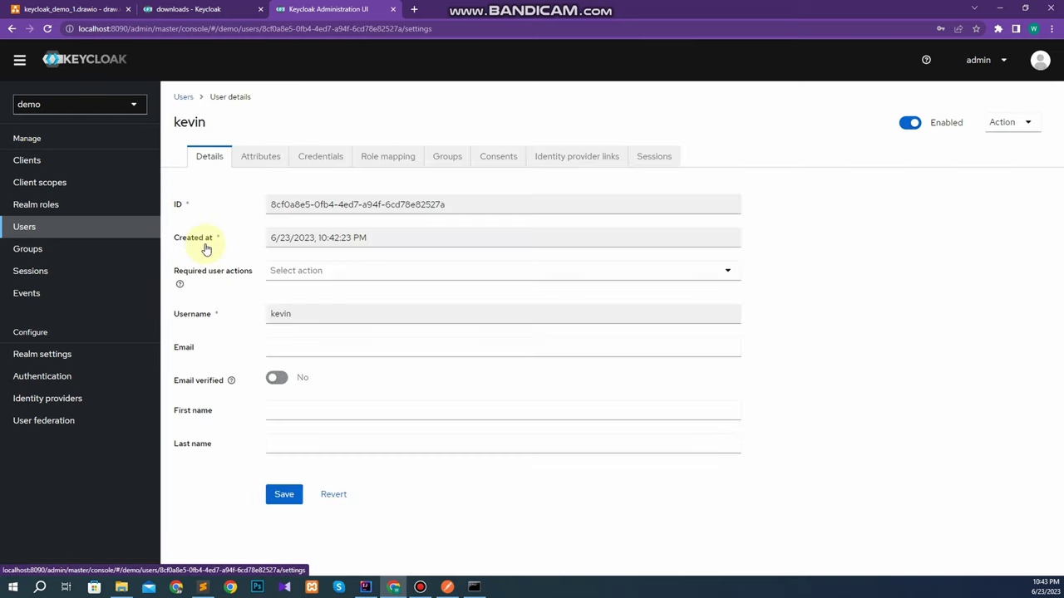
left_click(329, 162)
left_click(607, 295)
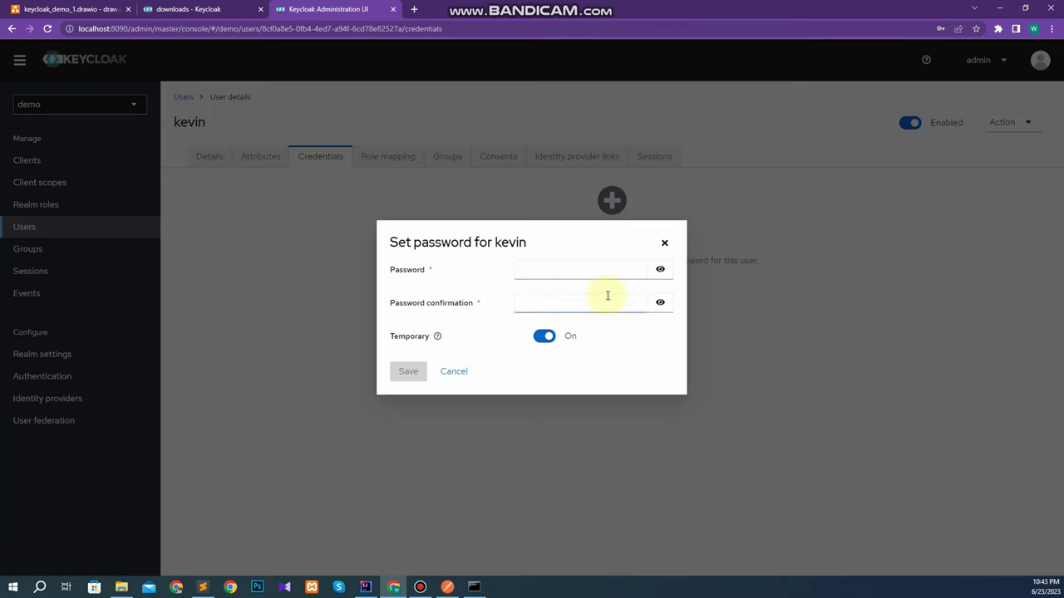
left_click(549, 269)
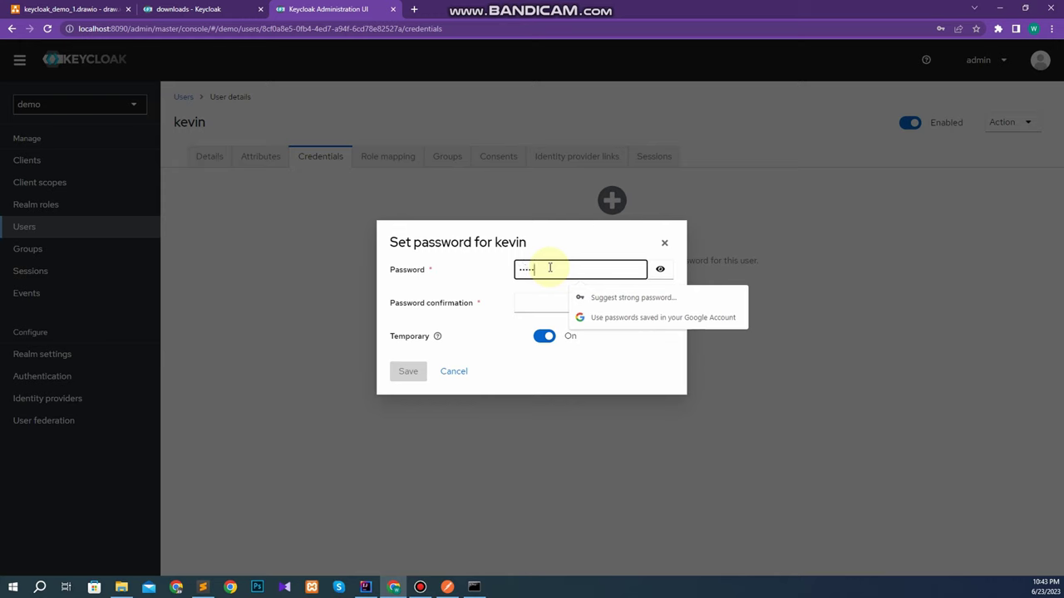
left_click(660, 269)
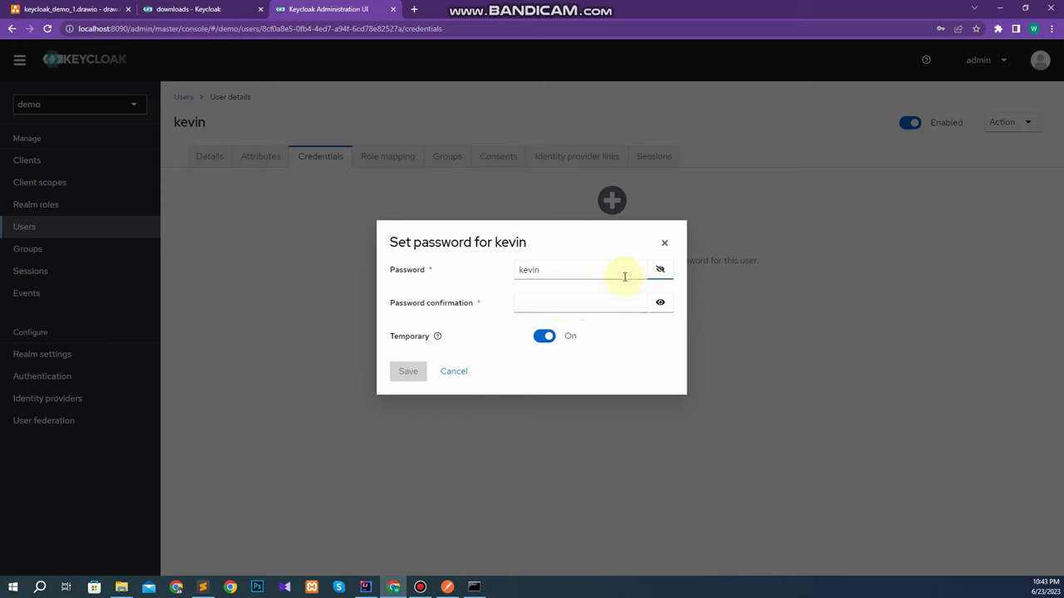
left_click(556, 303)
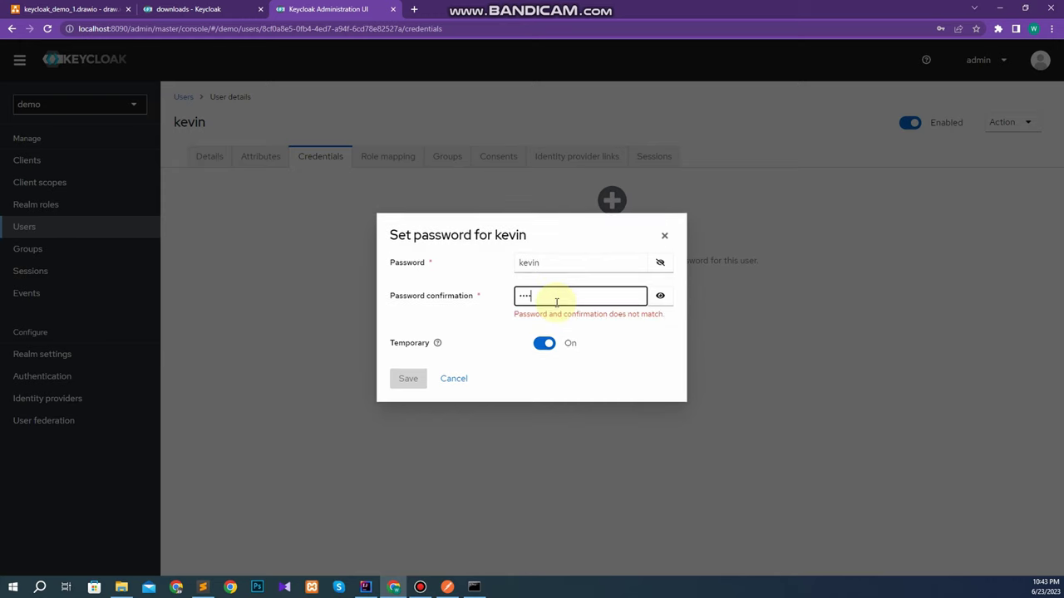
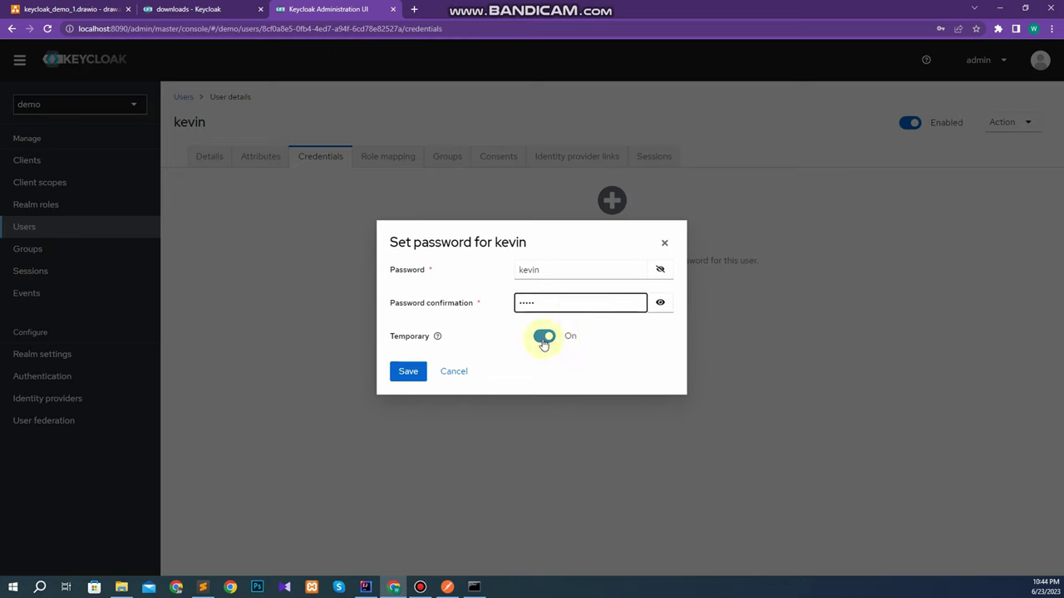
left_click(544, 336)
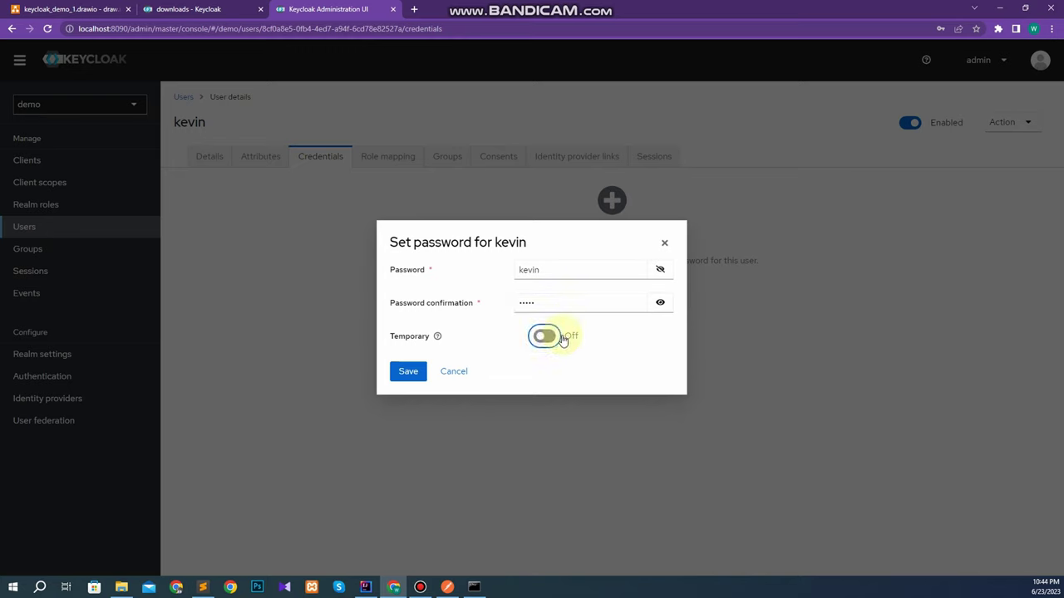
left_click(396, 378)
left_click(413, 335)
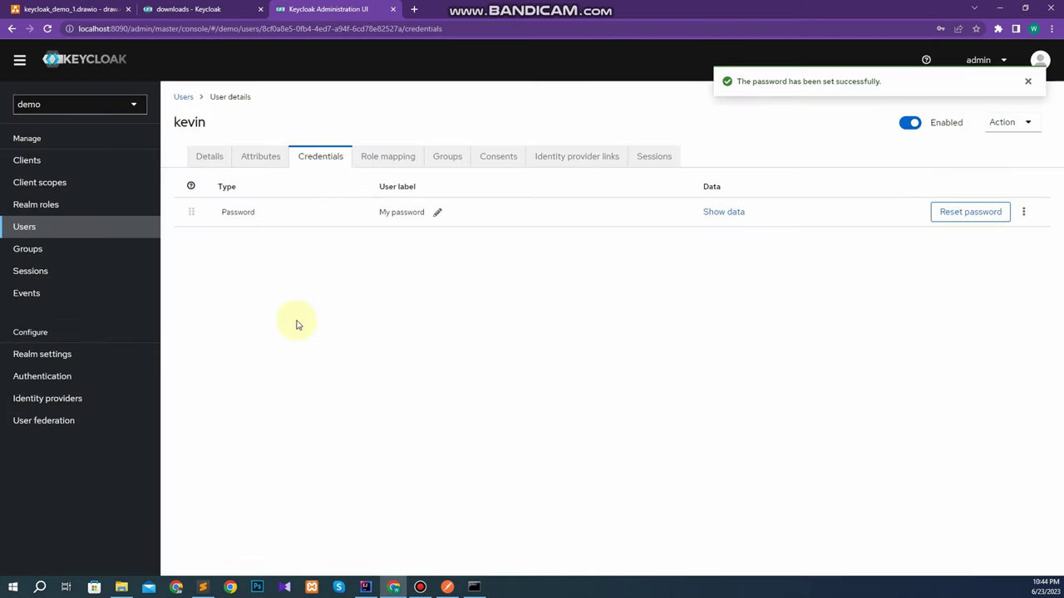
left_click(183, 97)
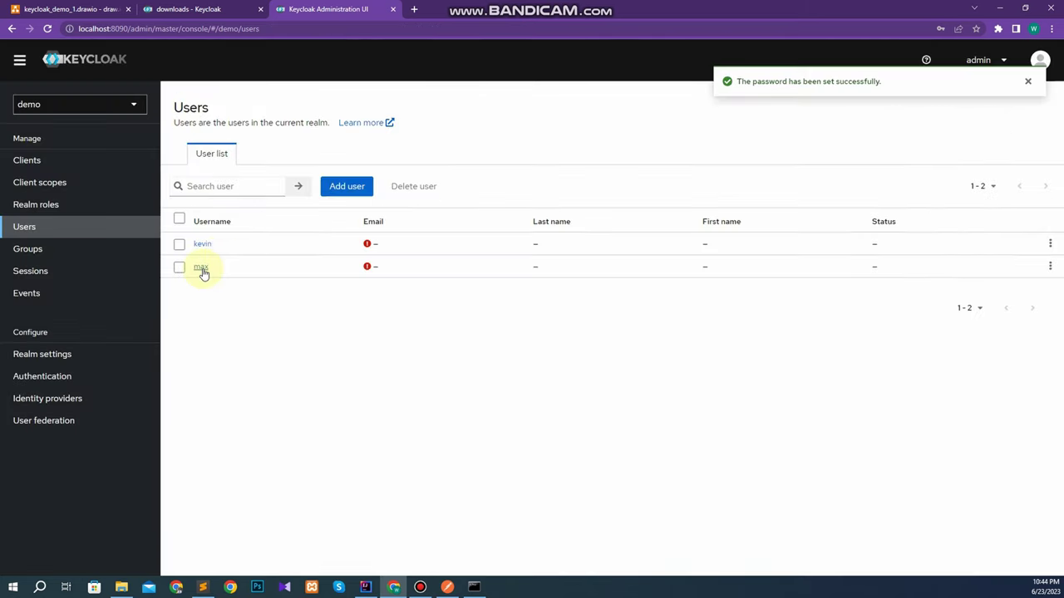
On the second user's Credentials tab, enter and confirm a non-temporary password and save it.
left_click(201, 268)
left_click(320, 156)
left_click(615, 295)
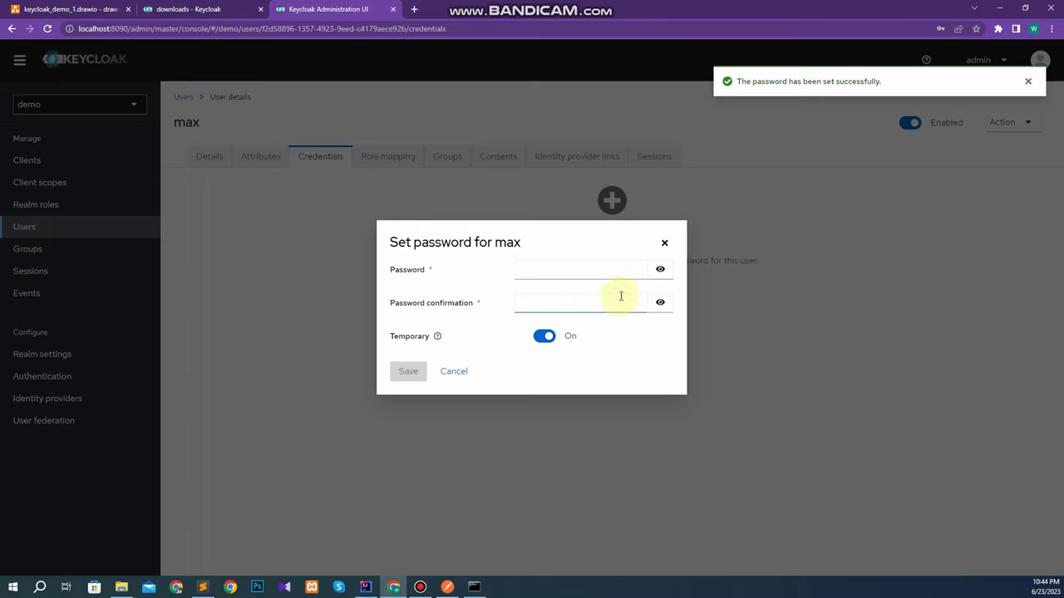
left_click(564, 271)
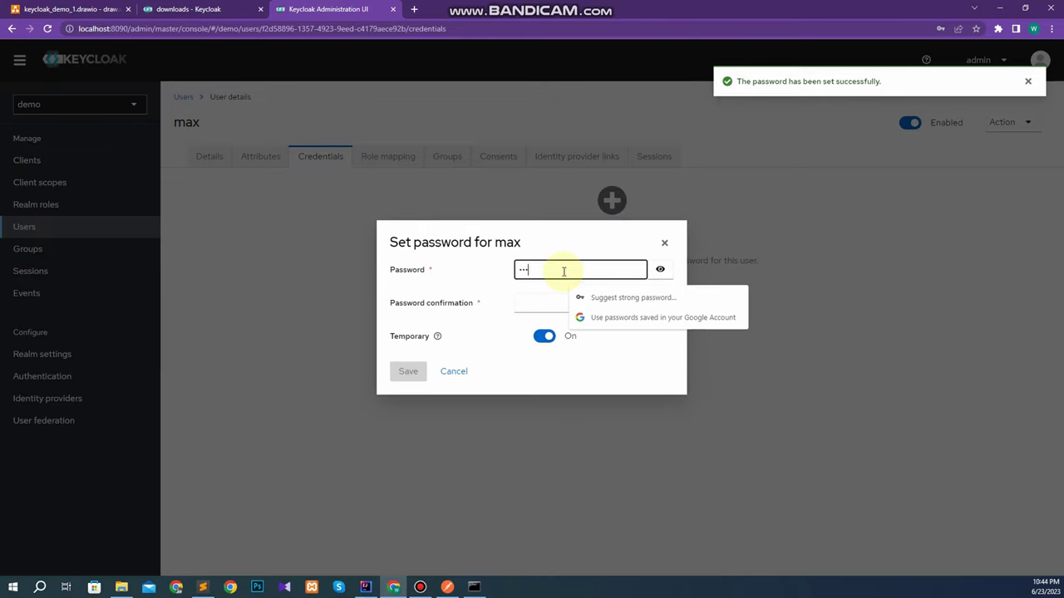
left_click(551, 304)
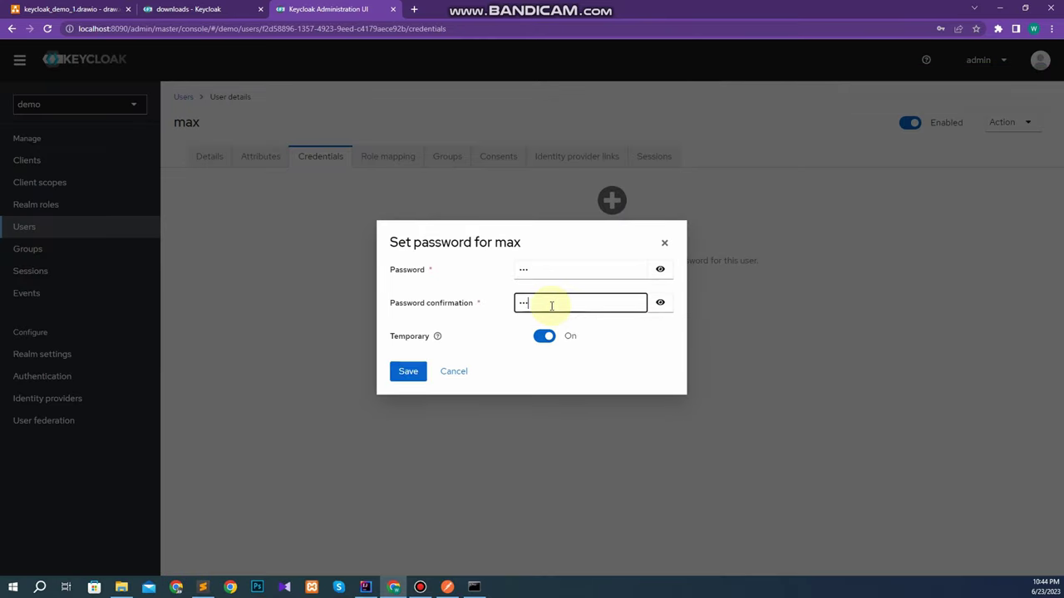
left_click(544, 336)
left_click(408, 372)
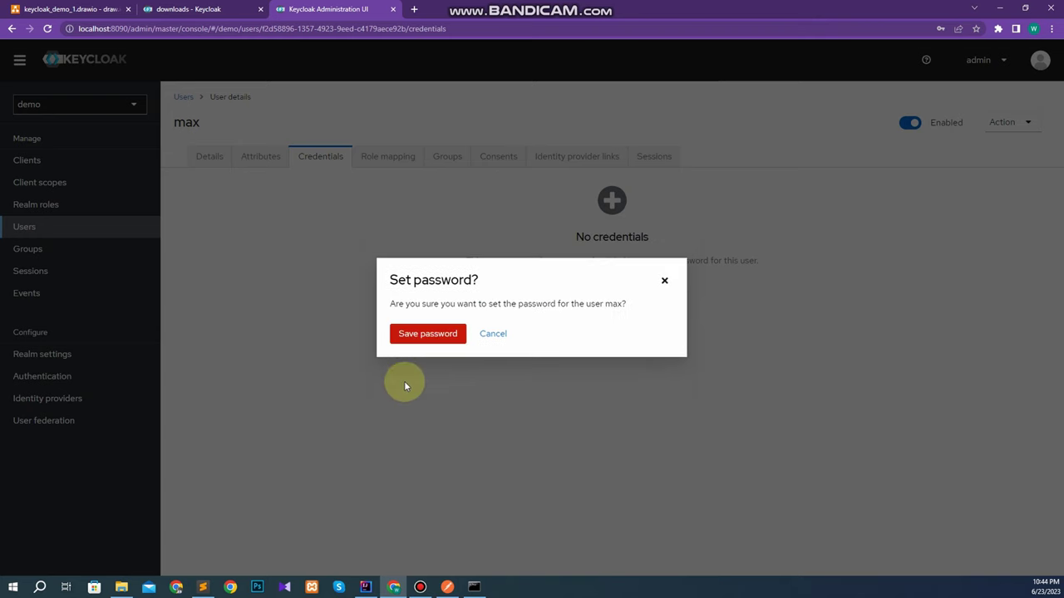
left_click(424, 342)
left_click(52, 234)
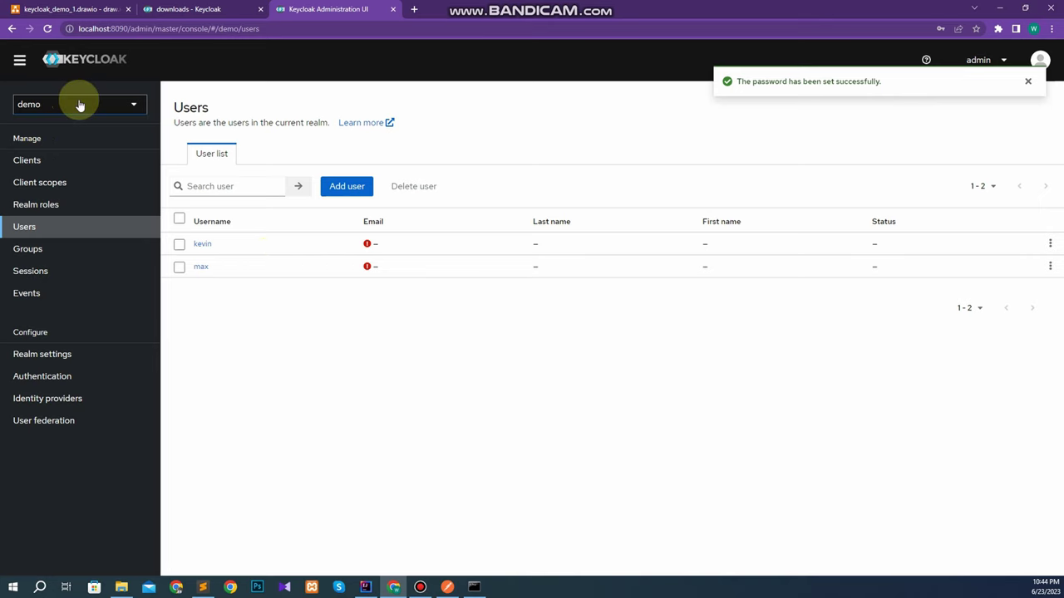
left_click(62, 161)
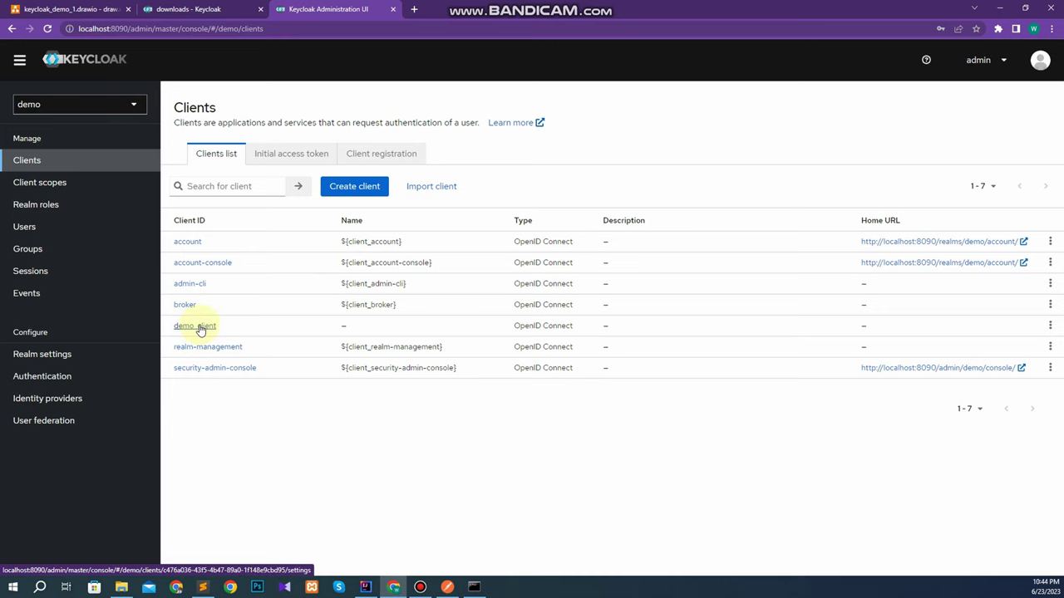
left_click(200, 328)
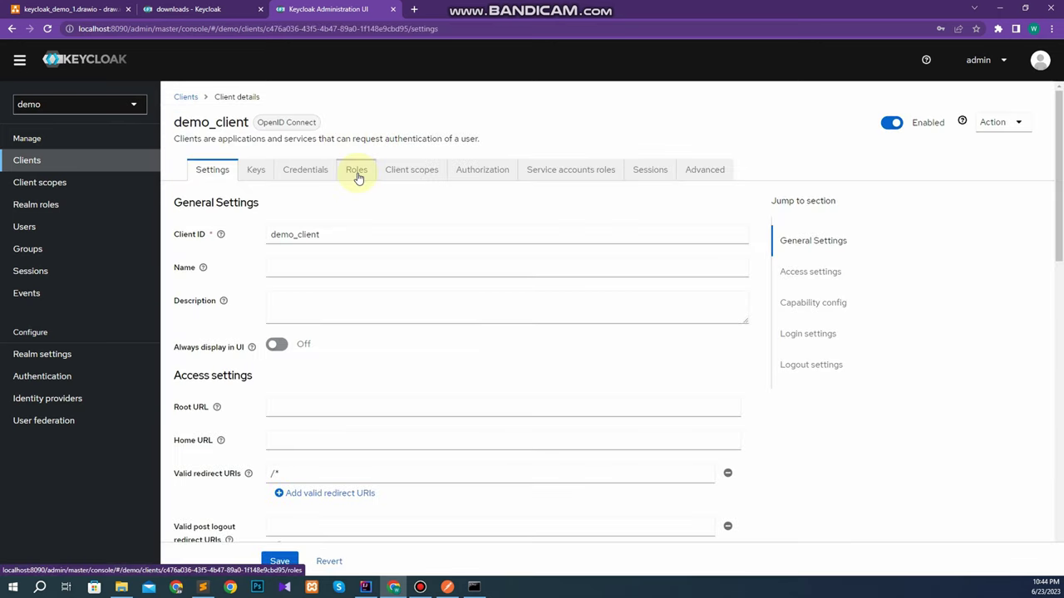
left_click(357, 174)
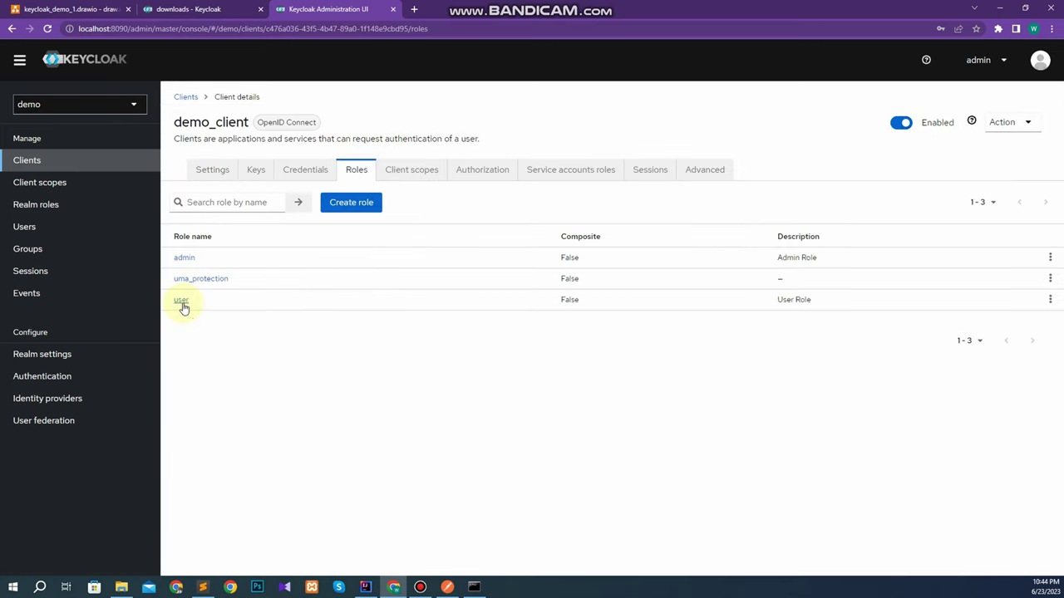
left_click(42, 232)
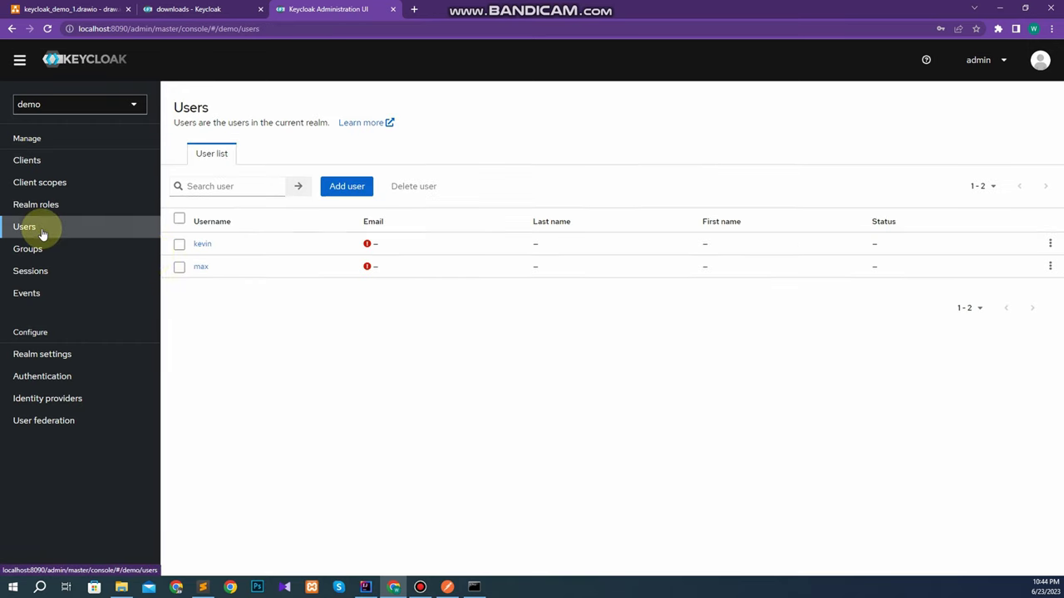
left_click(200, 250)
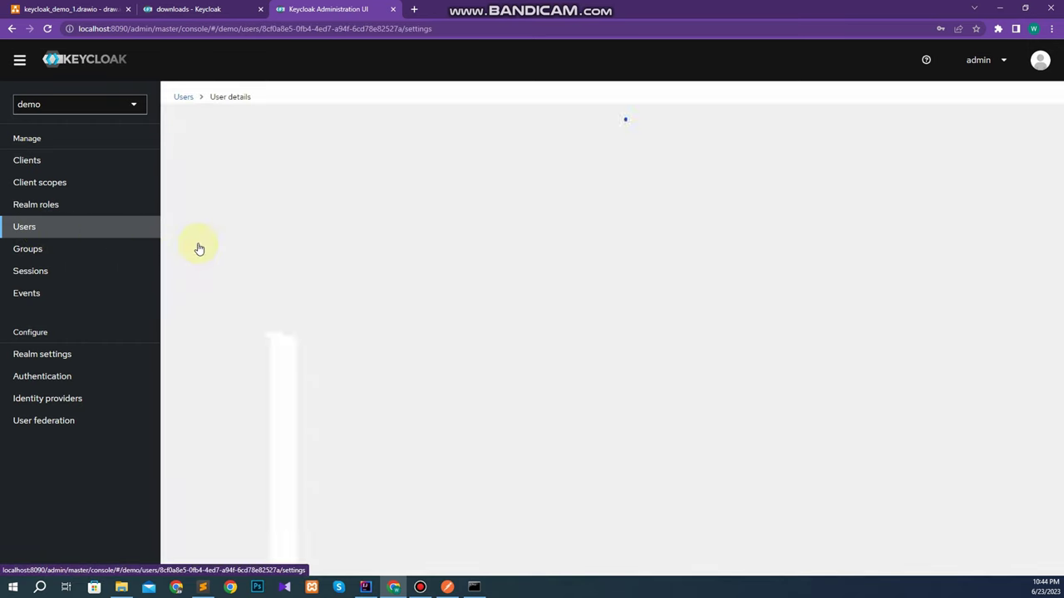
left_click(389, 157)
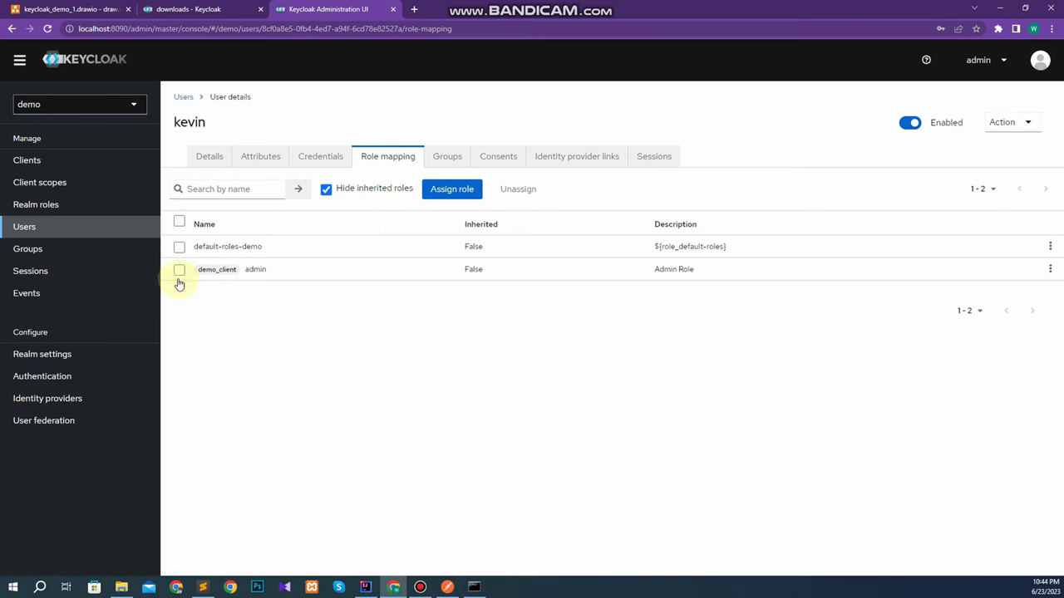
left_click(179, 99)
left_click(202, 268)
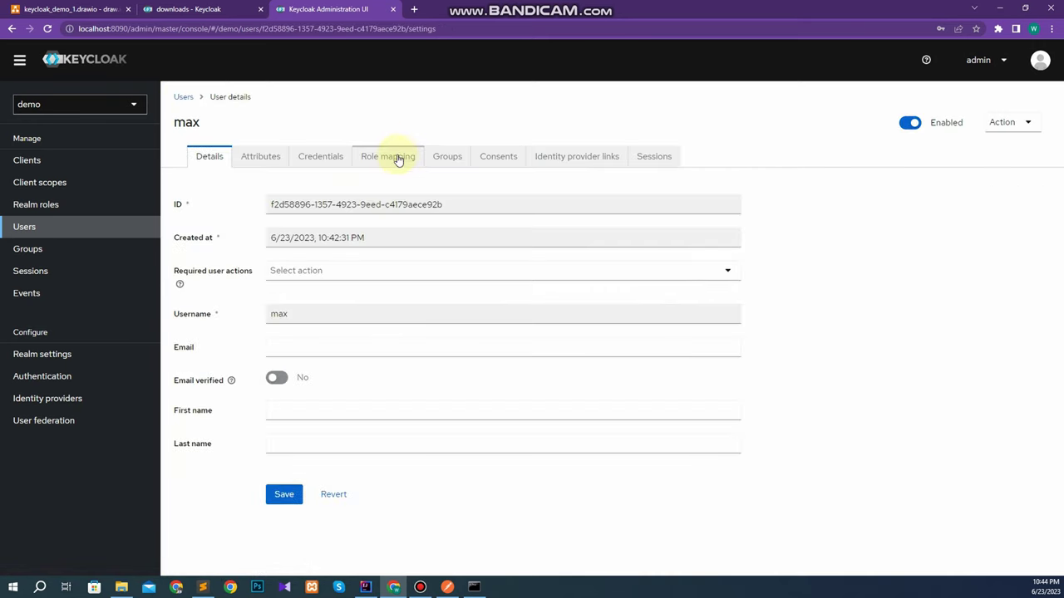
left_click(396, 158)
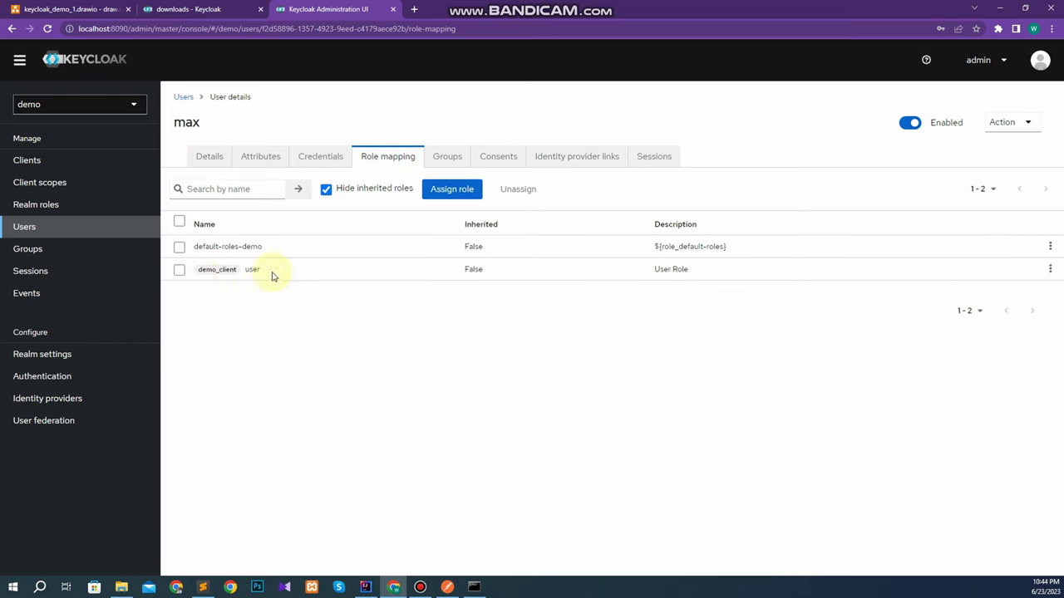
left_click_drag(271, 276, 191, 271)
left_click(52, 233)
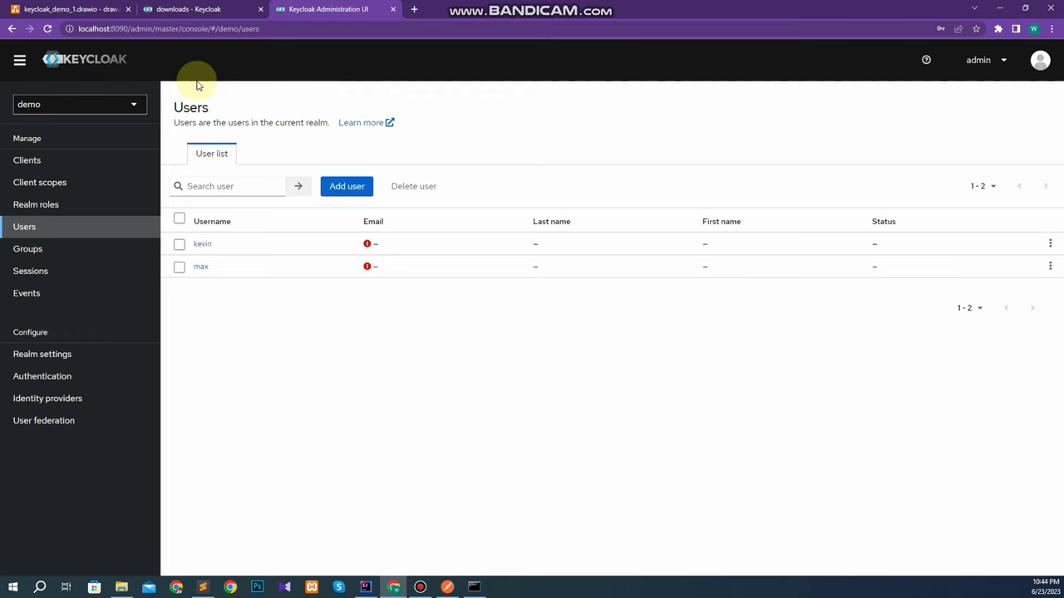
left_click(420, 587)
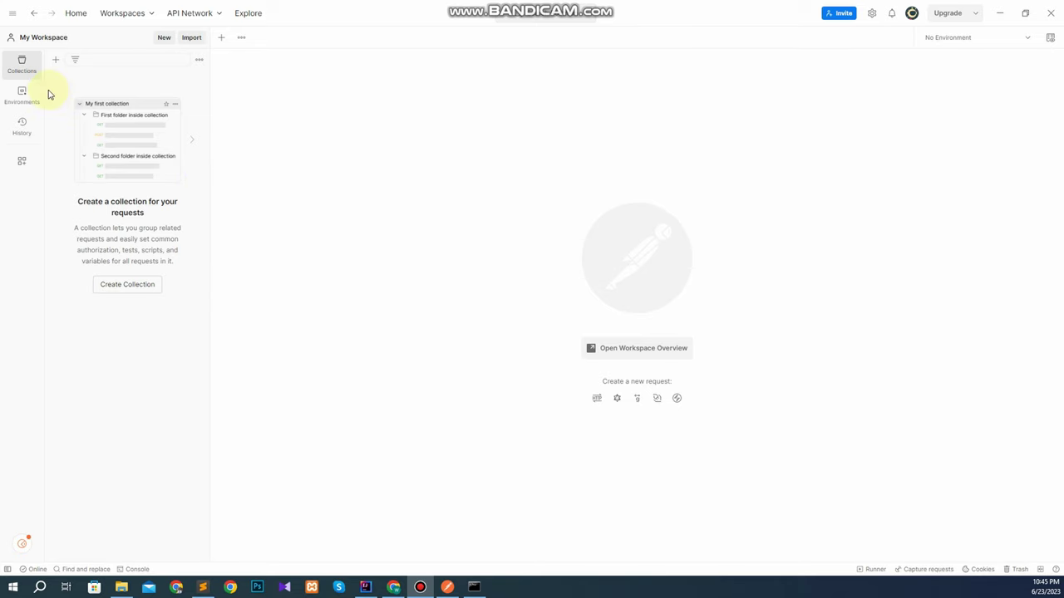
Create a new Postman collection and start renaming it to keycloak_demo.
left_click(55, 59)
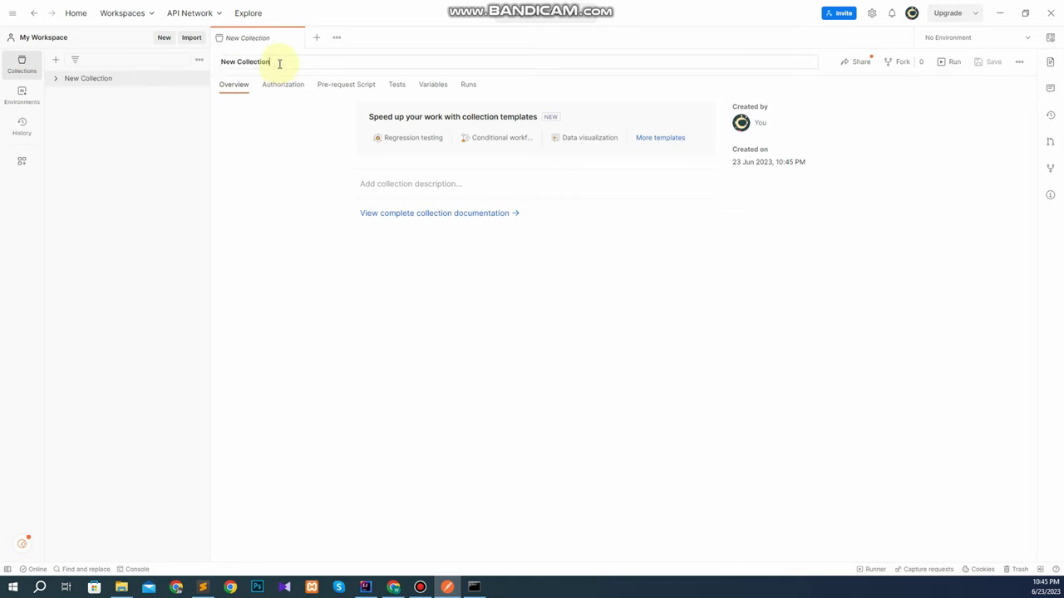
type("keycloak_demo")
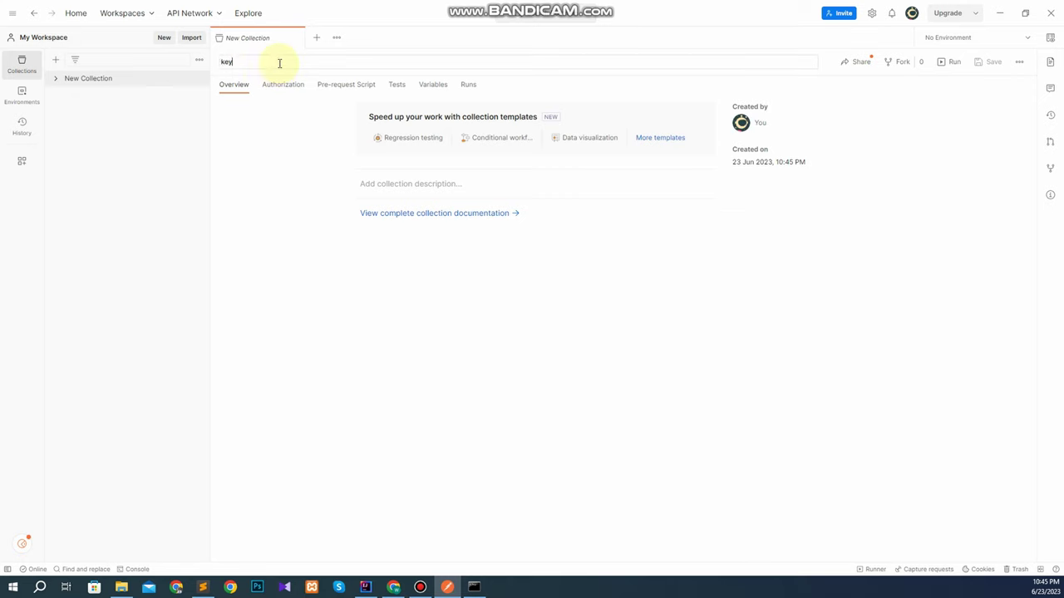